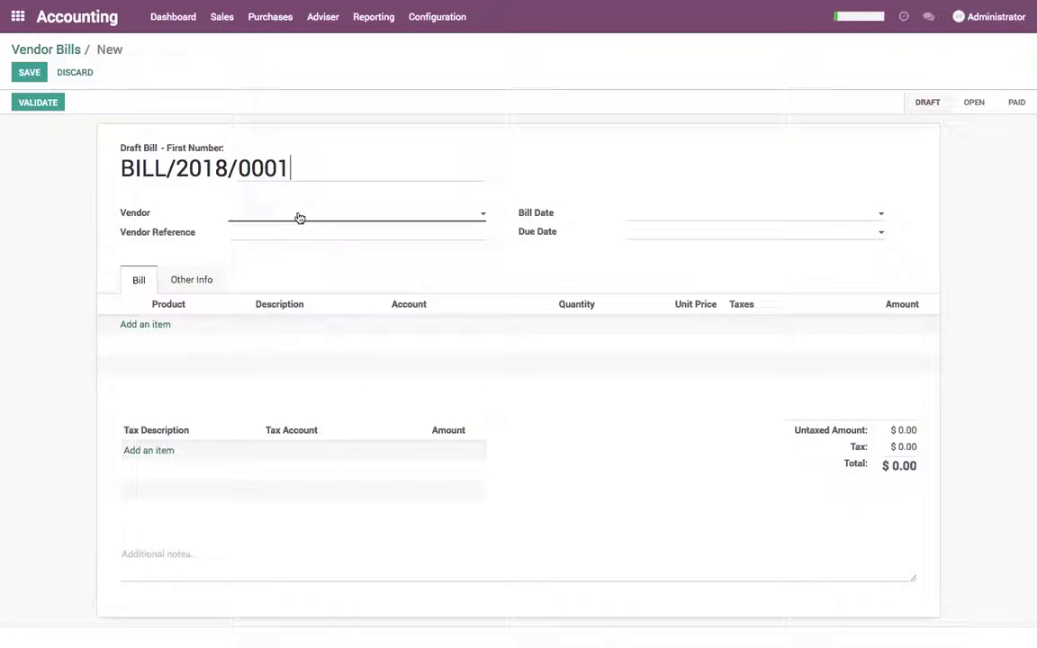
Step: Set Default Supplier as the vendor on the new vendor bill
{"action": "type", "text": "fau"}
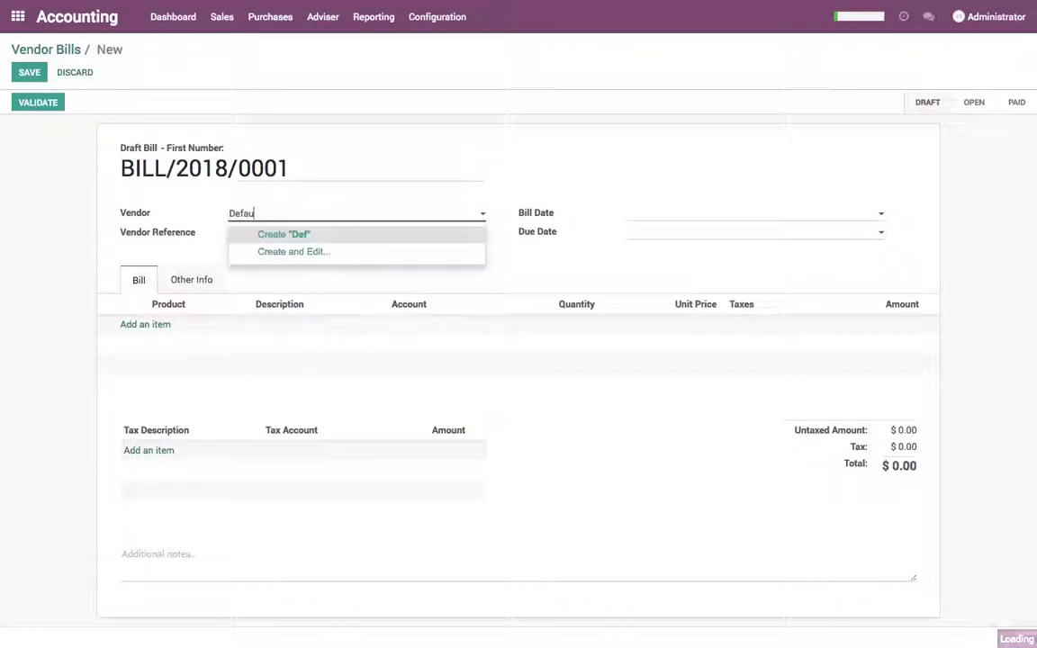
{"action": "type", "text": "lt Supplier"}
{"action": "key", "text": "Return"}
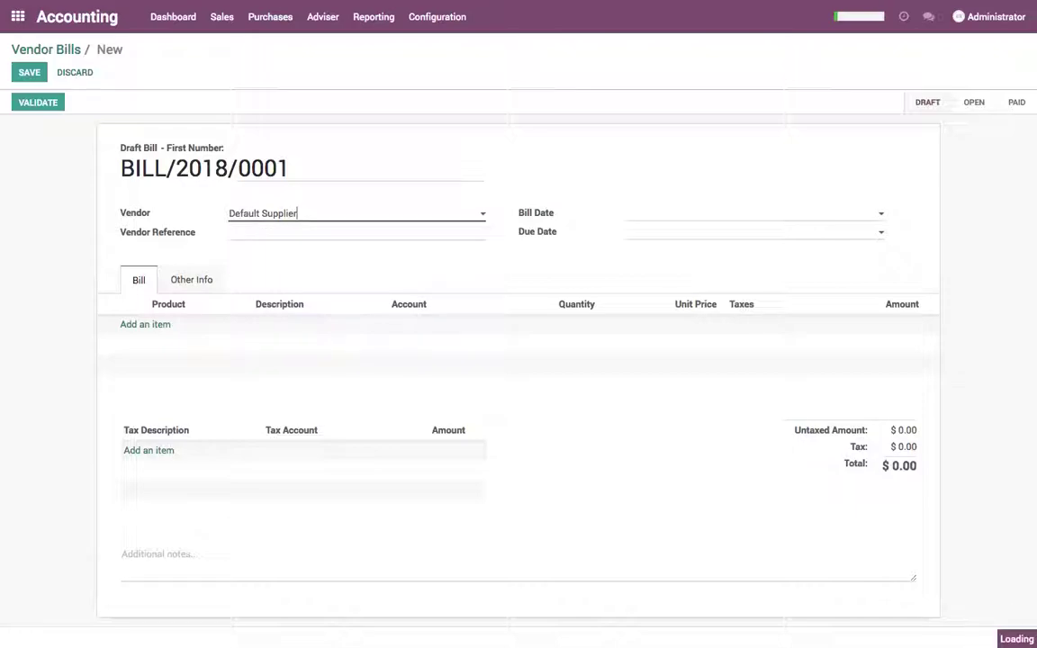
Step: Add a bill line for the product Material with a unit price of 70 and the 15.00% tax
{"action": "left_click", "coordinate": [155, 325]}
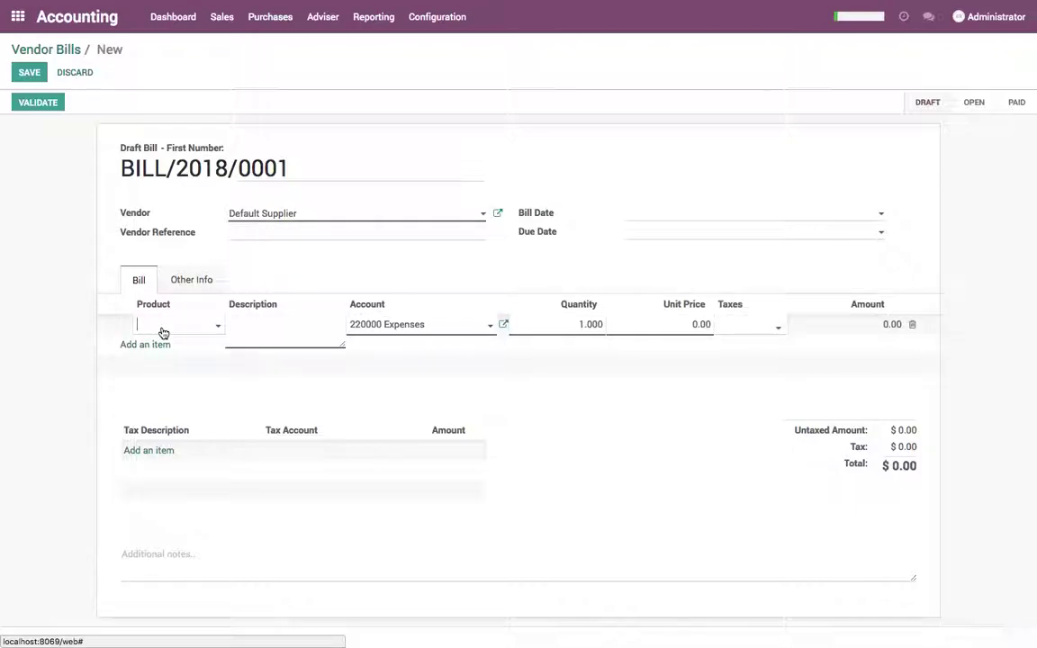
{"action": "type", "text": "Material"}
{"action": "key", "text": "Tab"}
{"action": "key", "text": "Tab"}
{"action": "key", "text": "Tab"}
{"action": "key", "text": "Tab"}
{"action": "type", "text": "1"}
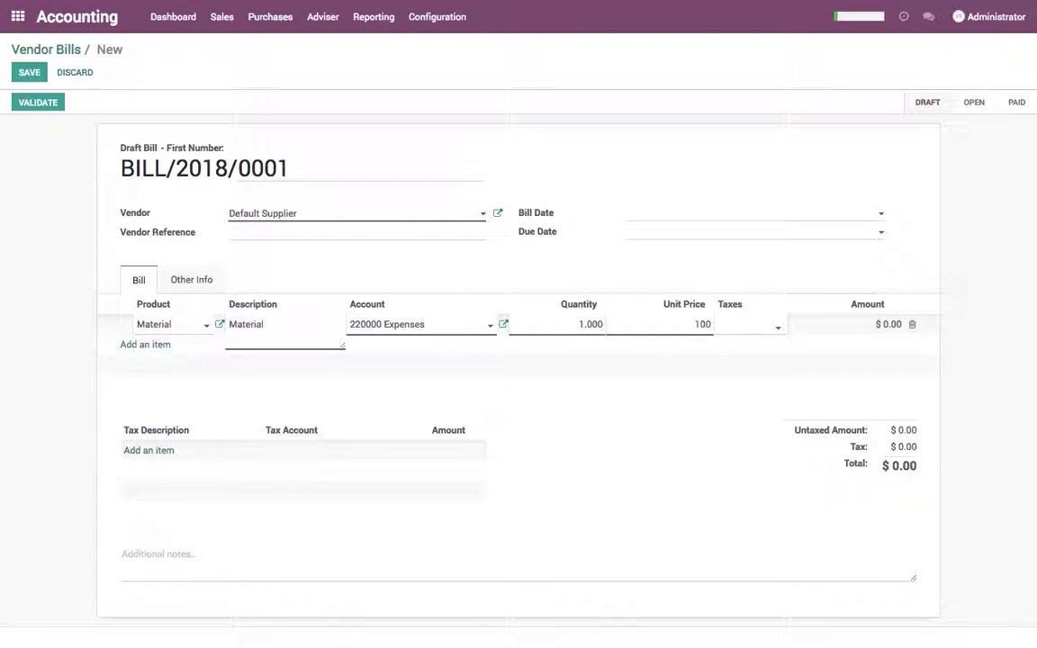
{"action": "type", "text": "70"}
{"action": "key", "text": "Tab"}
{"action": "key", "text": "Down"}
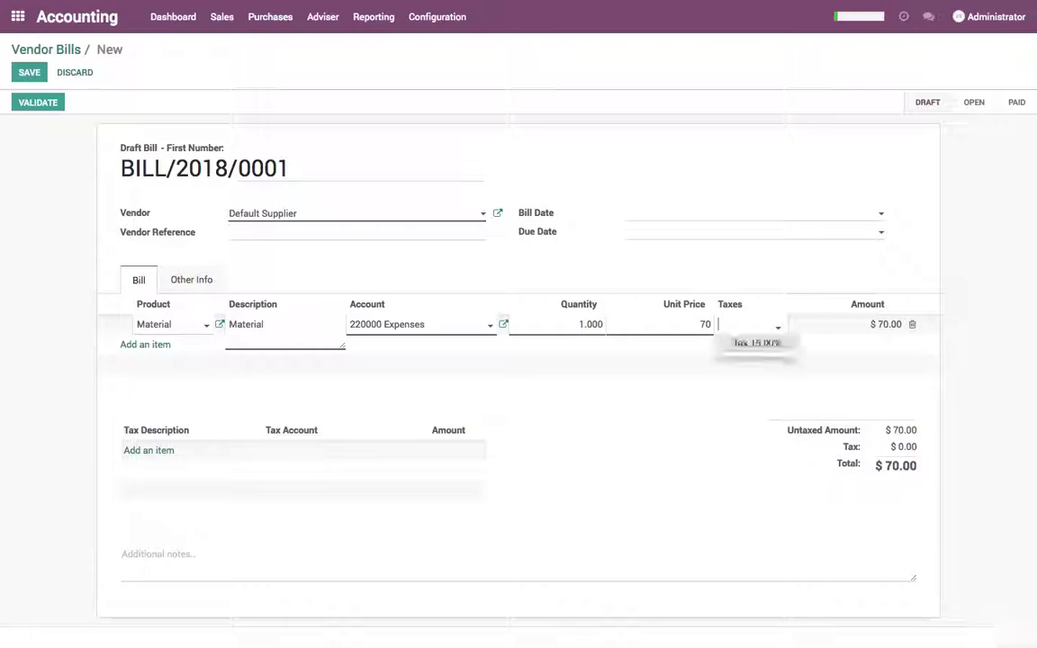
{"action": "key", "text": "Return"}
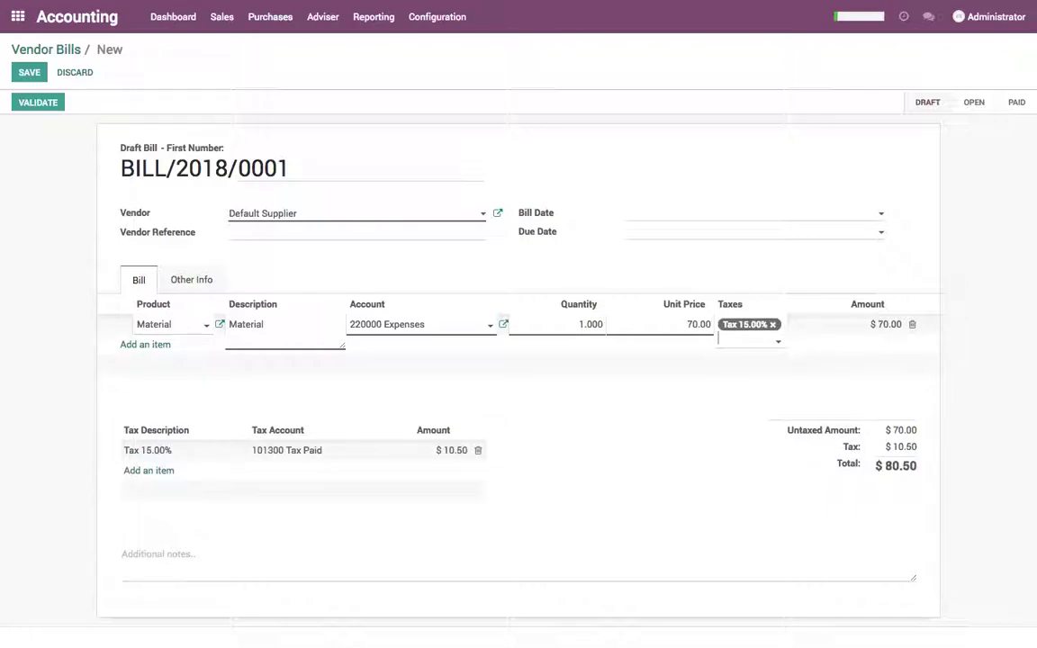
Step: Save the vendor bill and validate it
{"action": "left_click", "coordinate": [605, 486]}
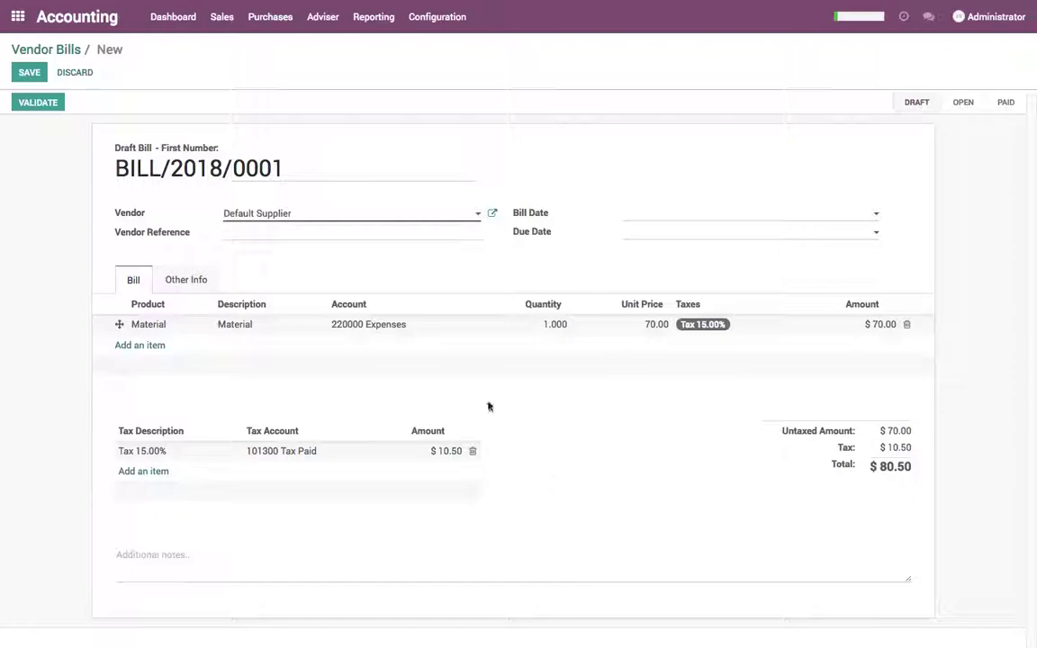
{"action": "left_click", "coordinate": [33, 75]}
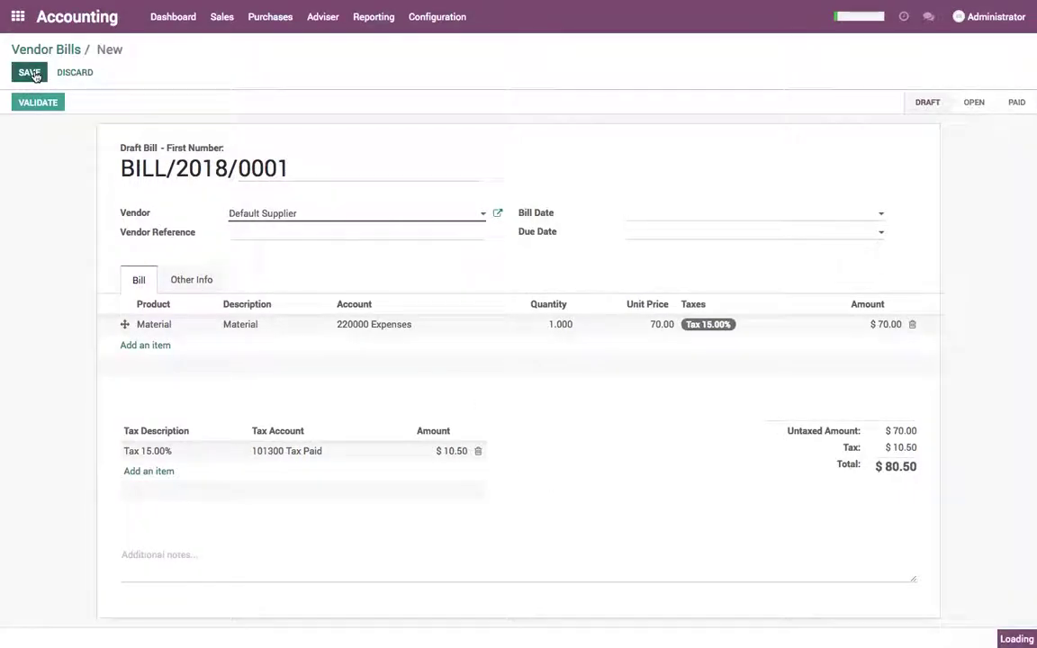
{"action": "left_click", "coordinate": [43, 108]}
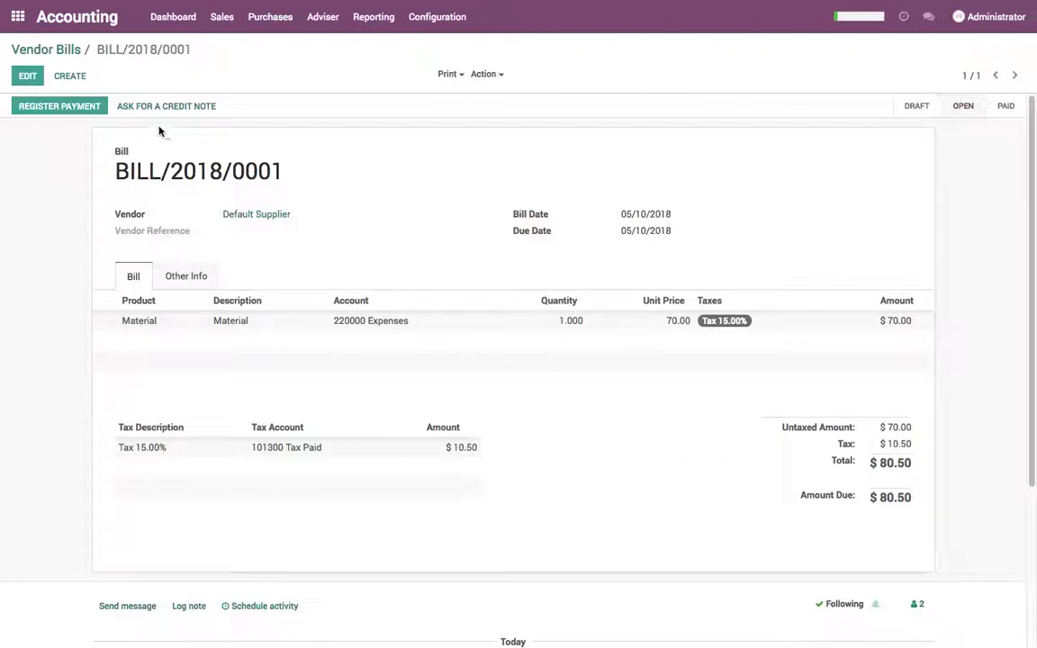
Step: Start a new purchase payment of $80.50 with Default Supplier as the partner
{"action": "left_click", "coordinate": [74, 51]}
{"action": "left_click", "coordinate": [270, 18]}
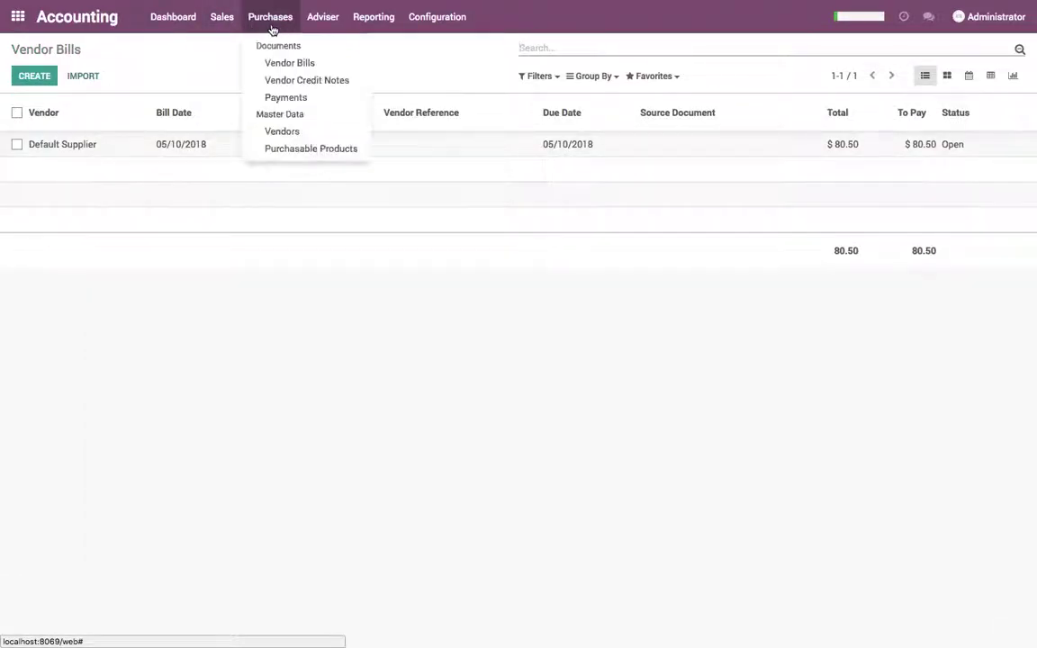
{"action": "left_click", "coordinate": [280, 98]}
{"action": "left_click", "coordinate": [34, 76]}
{"action": "left_click", "coordinate": [301, 235]}
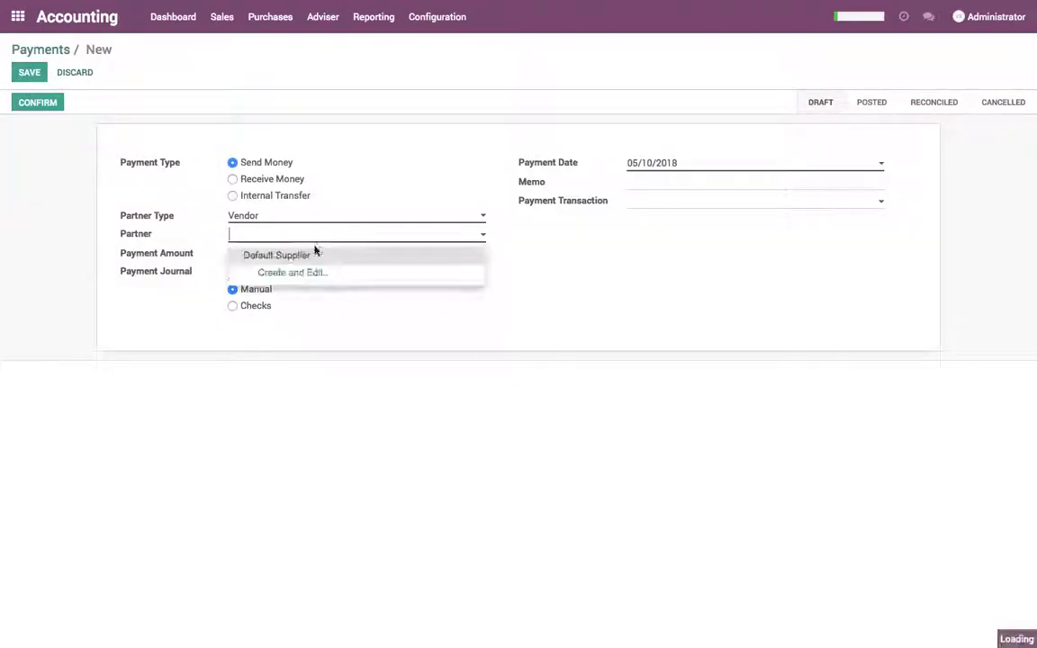
{"action": "left_click", "coordinate": [313, 257]}
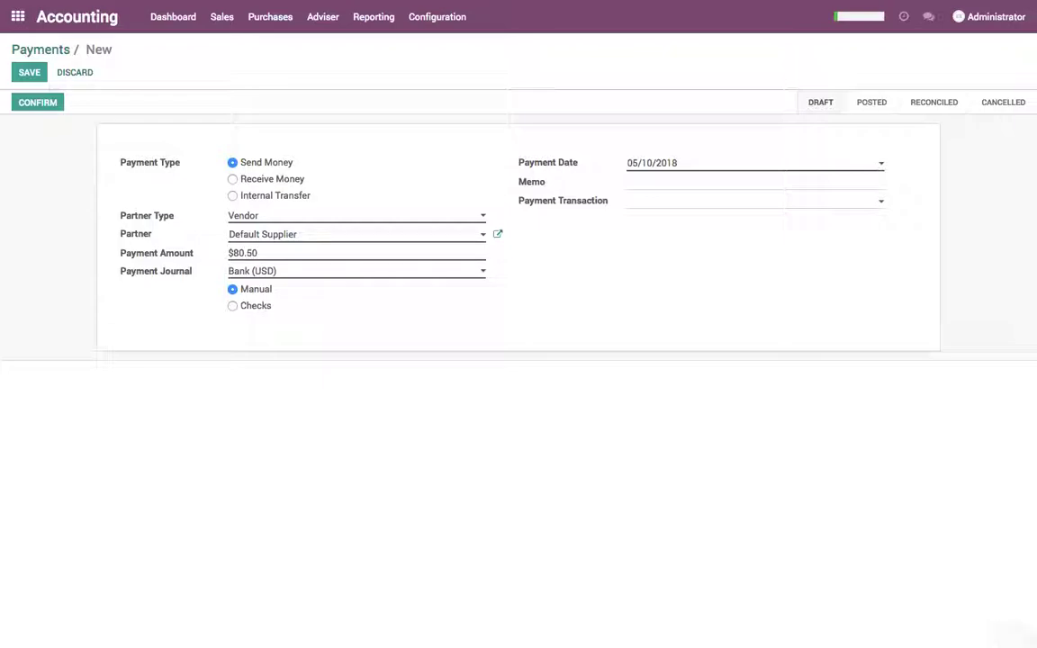
Step: Set the payment method to Checks, then save and confirm the payment
{"action": "left_click", "coordinate": [263, 308]}
{"action": "left_click", "coordinate": [30, 73]}
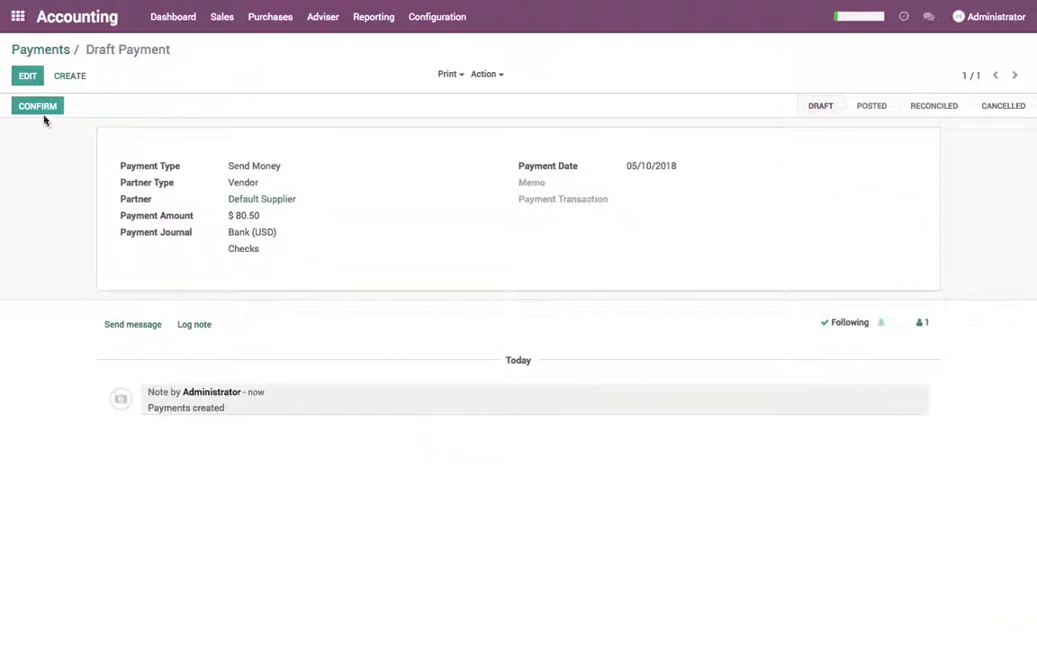
{"action": "left_click", "coordinate": [41, 113]}
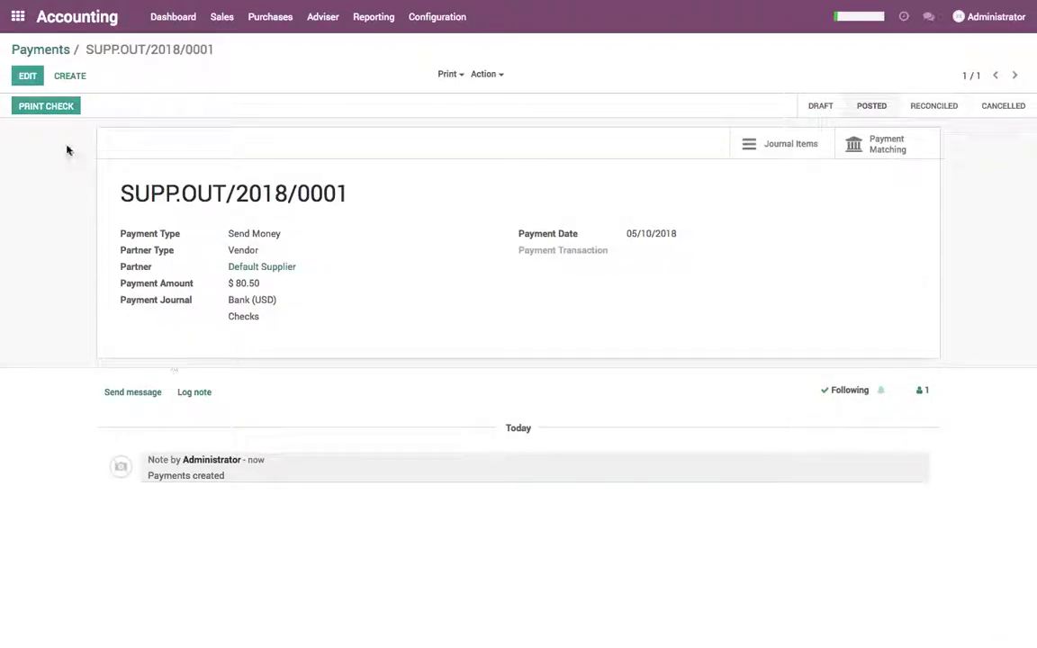
Step: Print the payment's check with 928372 as the next check number
{"action": "left_click", "coordinate": [47, 107]}
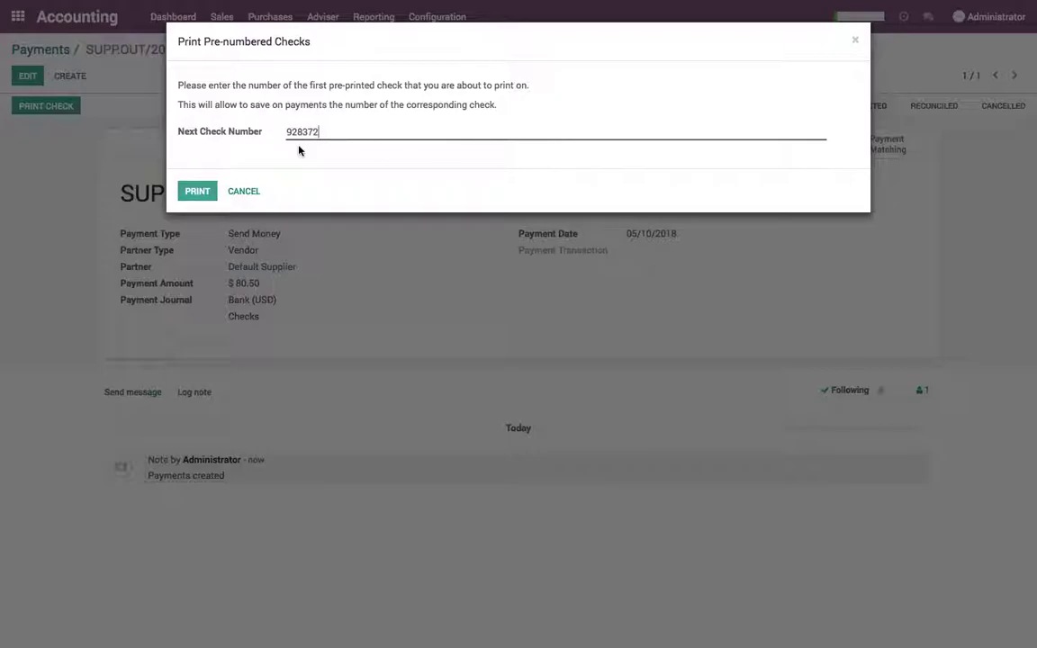
{"action": "left_click", "coordinate": [196, 190]}
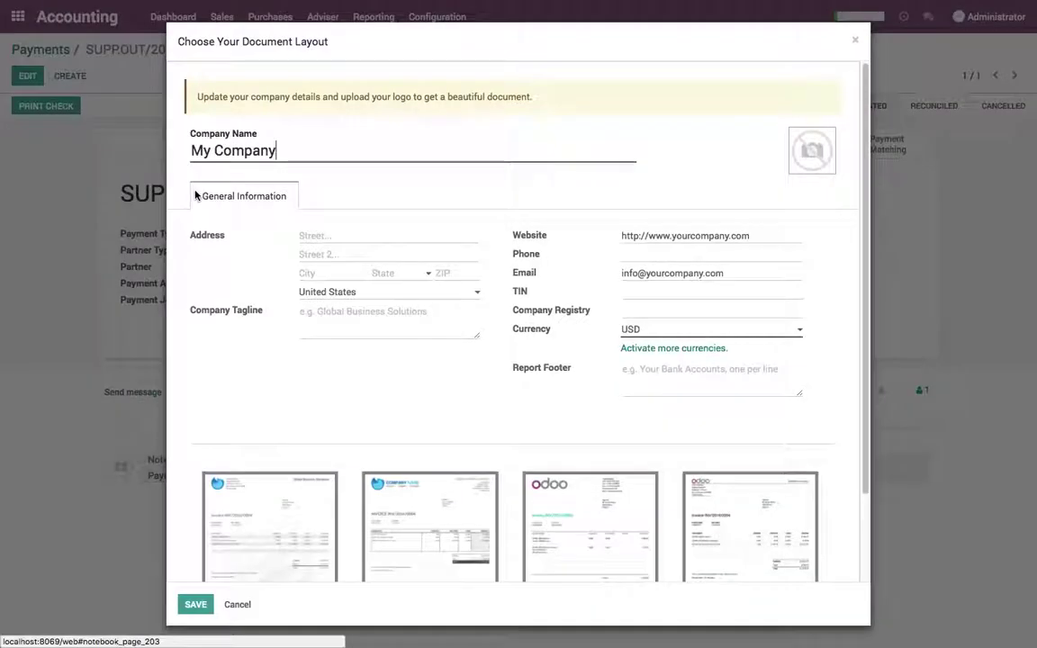
Step: Upload logo.png from the Desktop as the company logo and save the document layout
{"action": "left_click", "coordinate": [798, 137]}
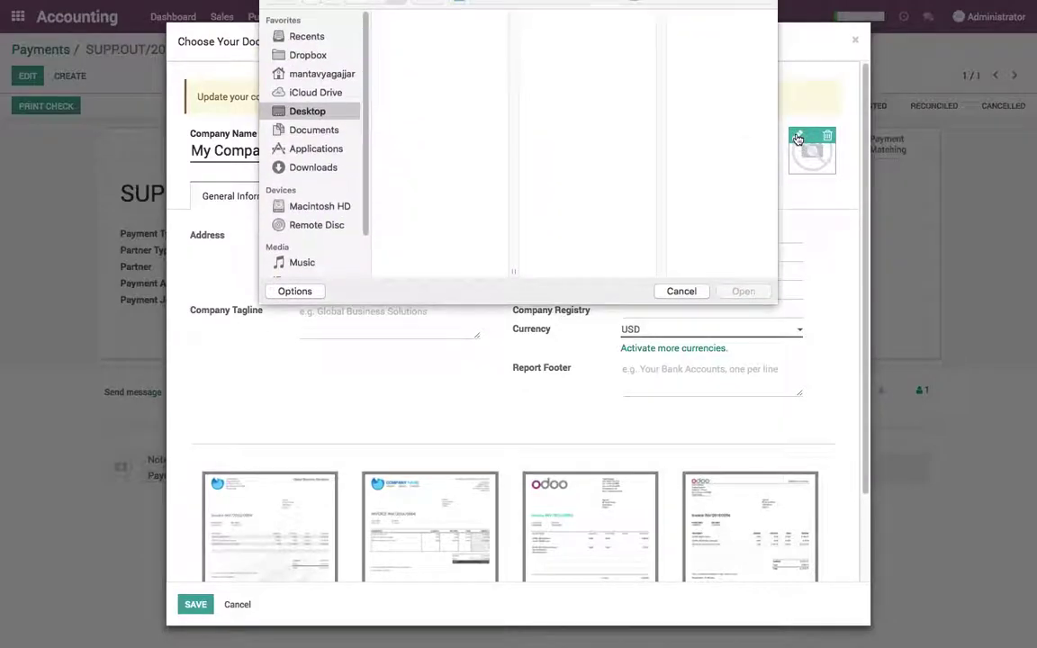
{"action": "double_click", "coordinate": [410, 99]}
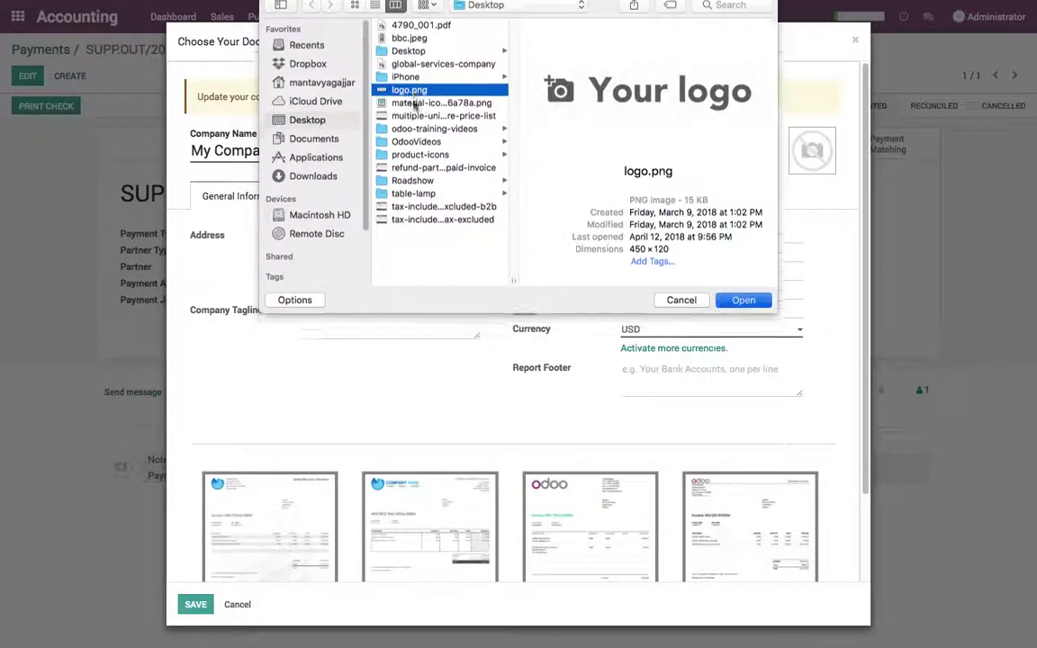
{"action": "left_click", "coordinate": [193, 604]}
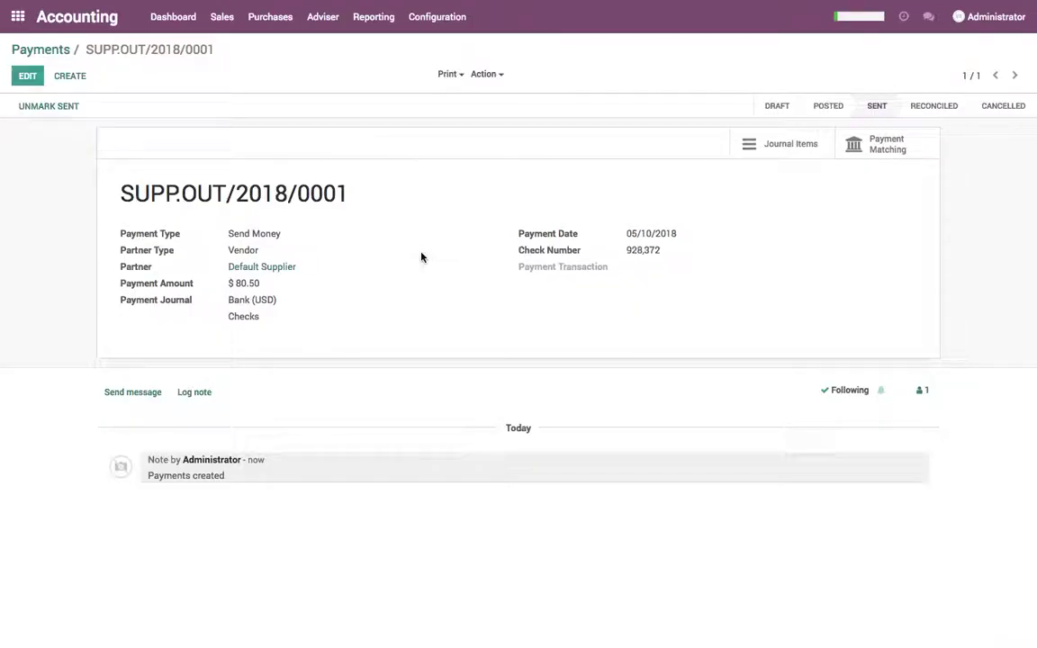
Step: Unmark the payment as sent and print its check again with check number 928373
{"action": "left_click", "coordinate": [55, 106]}
{"action": "left_click", "coordinate": [49, 108]}
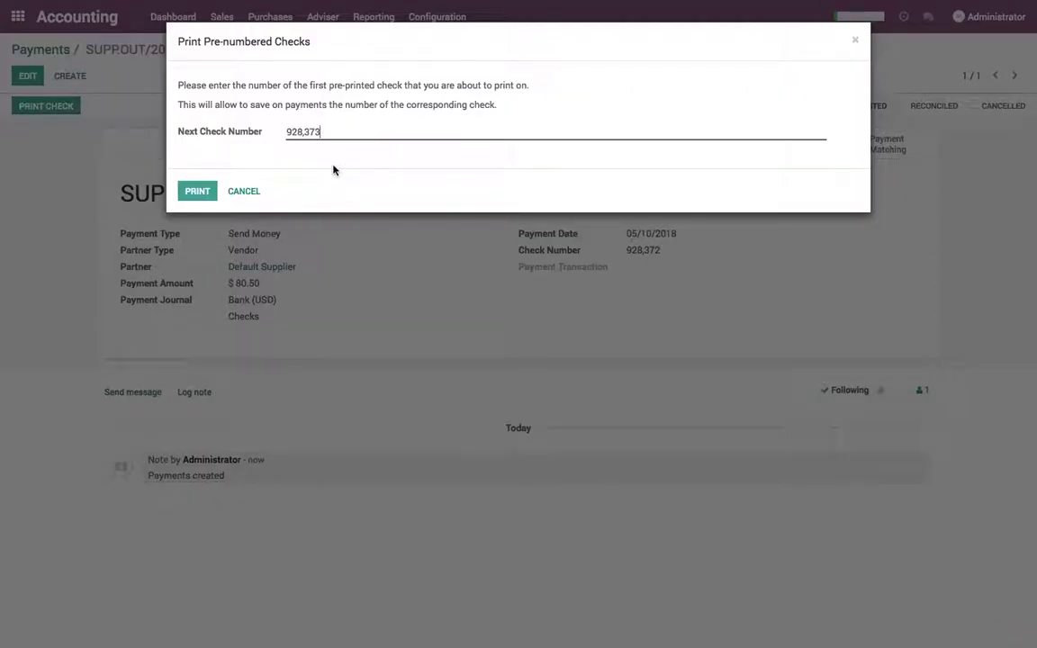
{"action": "left_click", "coordinate": [299, 141]}
{"action": "key", "text": "BackSpace"}
{"action": "left_click", "coordinate": [206, 201]}
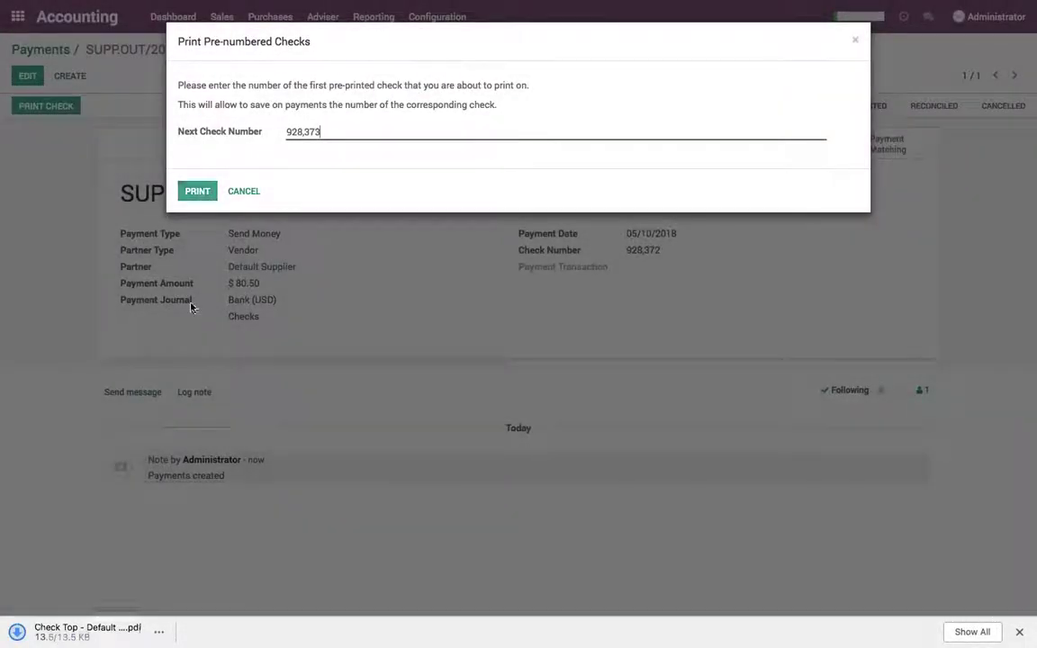
Step: Review the downloaded Check Top PDF and return to the payment record
{"action": "left_click", "coordinate": [108, 636]}
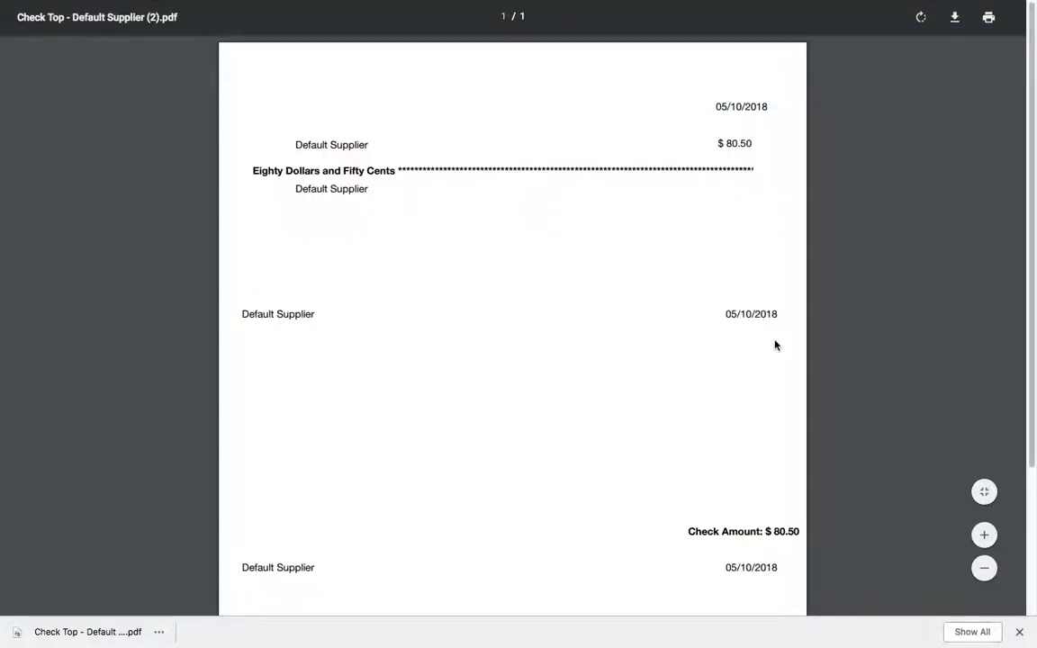
{"action": "left_click", "coordinate": [374, 29]}
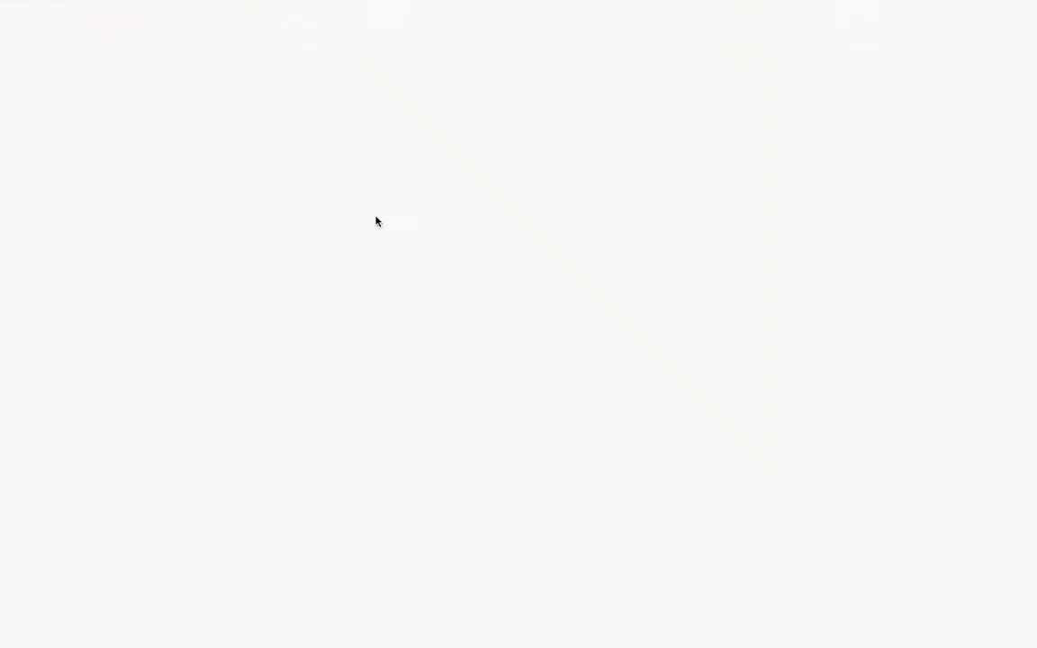
{"action": "left_click", "coordinate": [245, 200]}
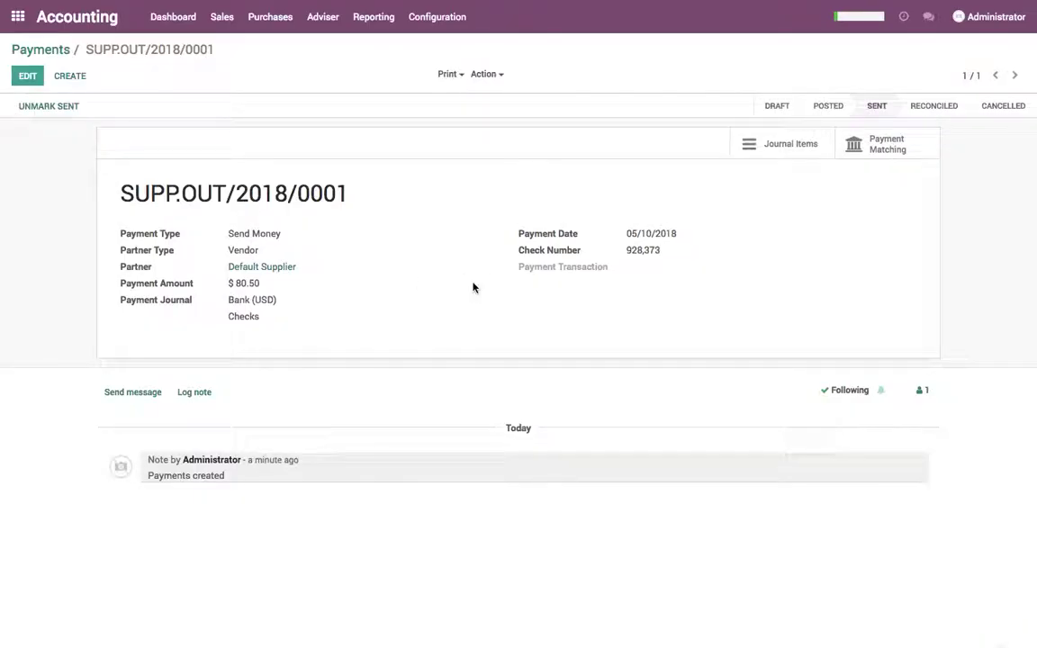
Step: Print the payment's check in the Middle layout, review the downloaded PDF and return to the payment record
{"action": "left_click", "coordinate": [457, 77]}
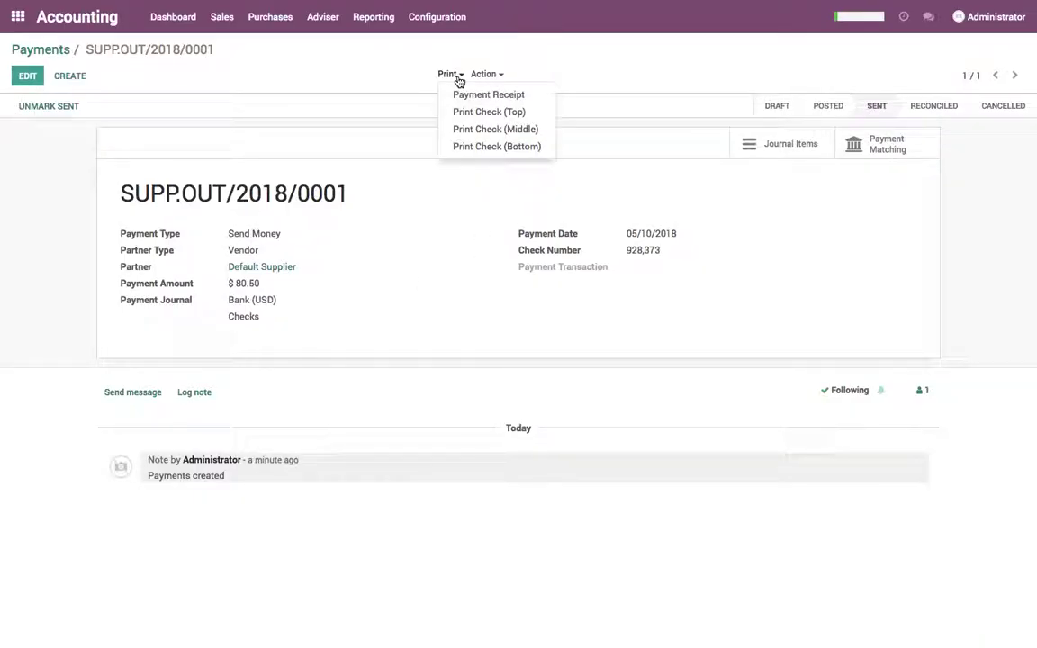
{"action": "left_click", "coordinate": [519, 133]}
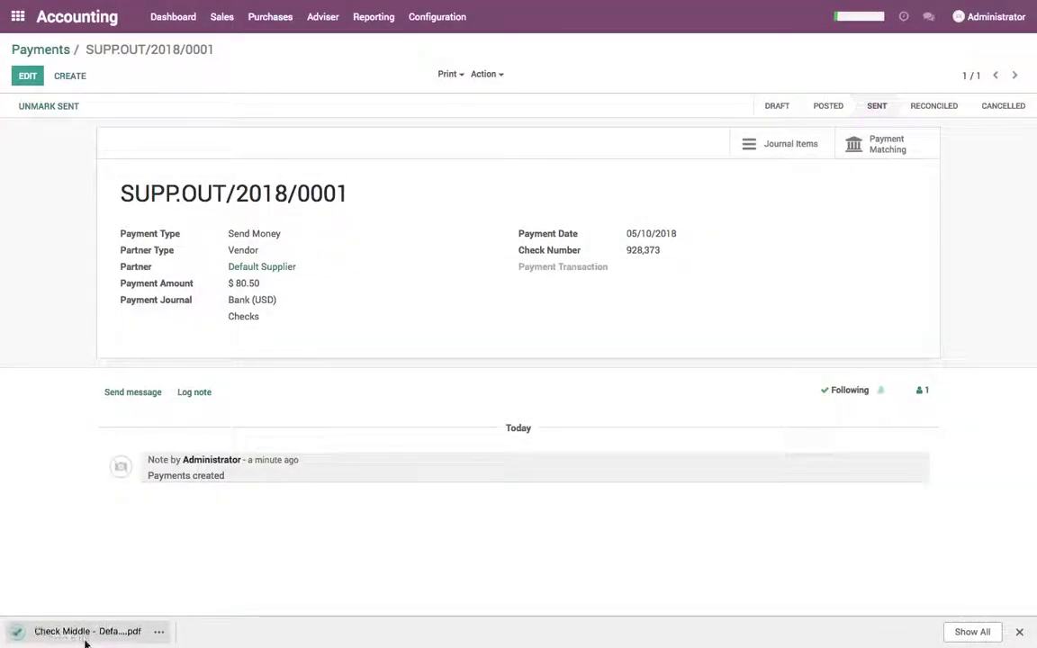
{"action": "left_click", "coordinate": [85, 641]}
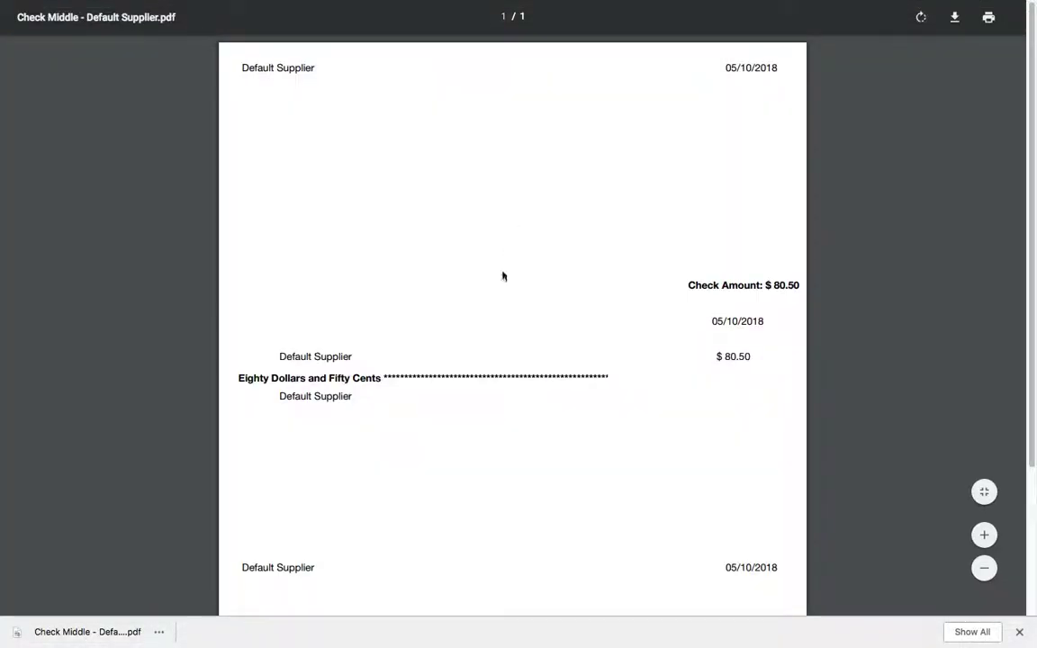
{"action": "scroll", "coordinate": [515, 369], "scroll_direction": "down", "scroll_amount": 3}
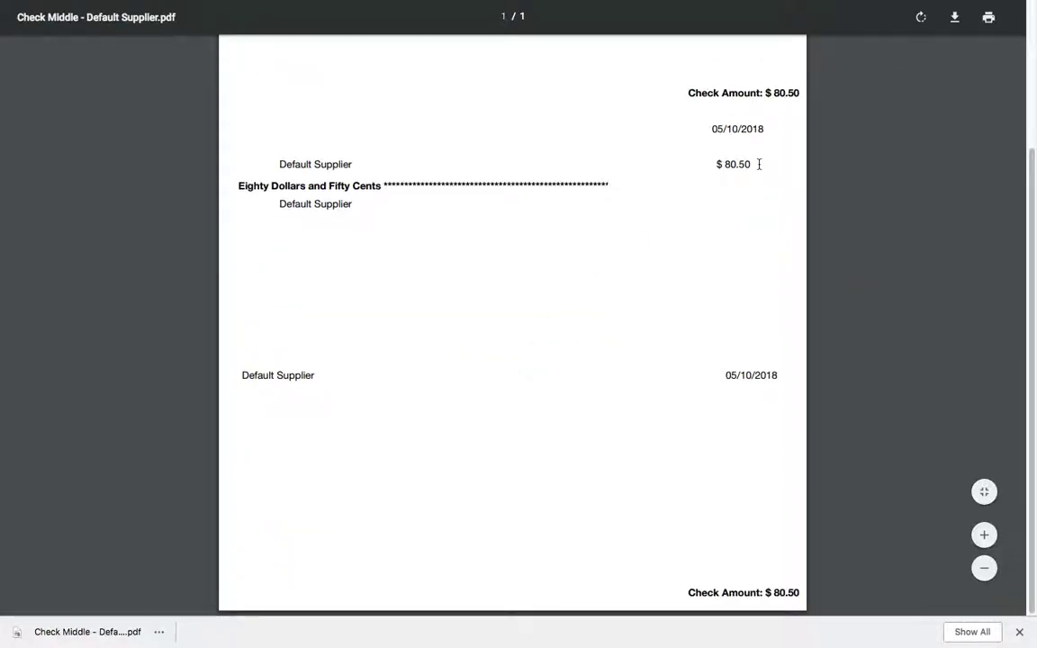
{"action": "scroll", "coordinate": [701, 426], "scroll_direction": "up", "scroll_amount": 3}
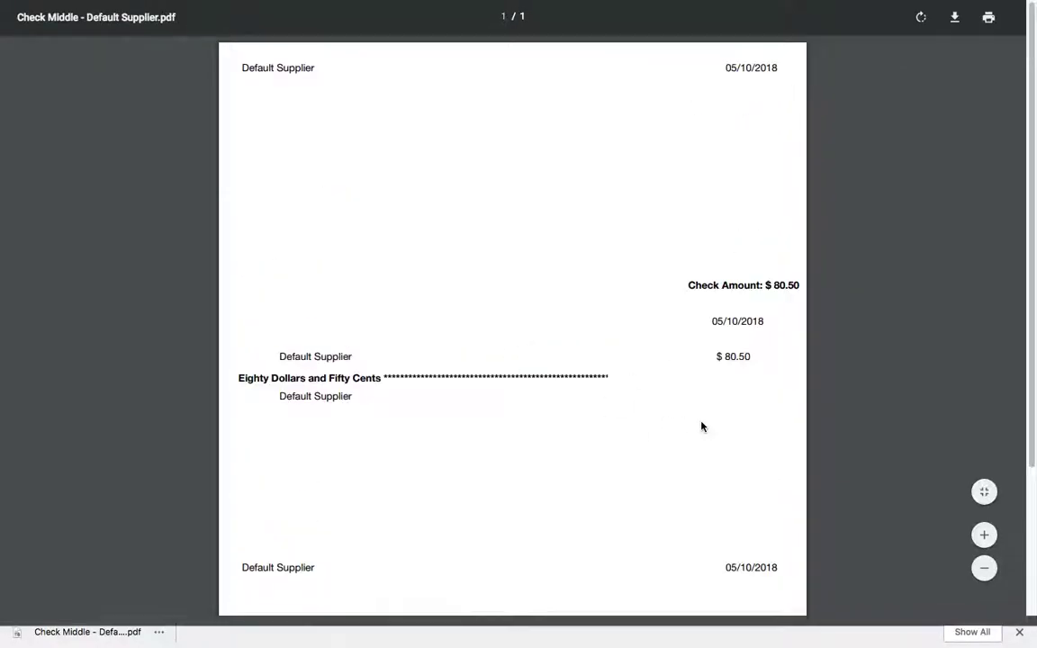
{"action": "mouse_move", "coordinate": [256, 9]}
{"action": "left_click", "coordinate": [374, 32]}
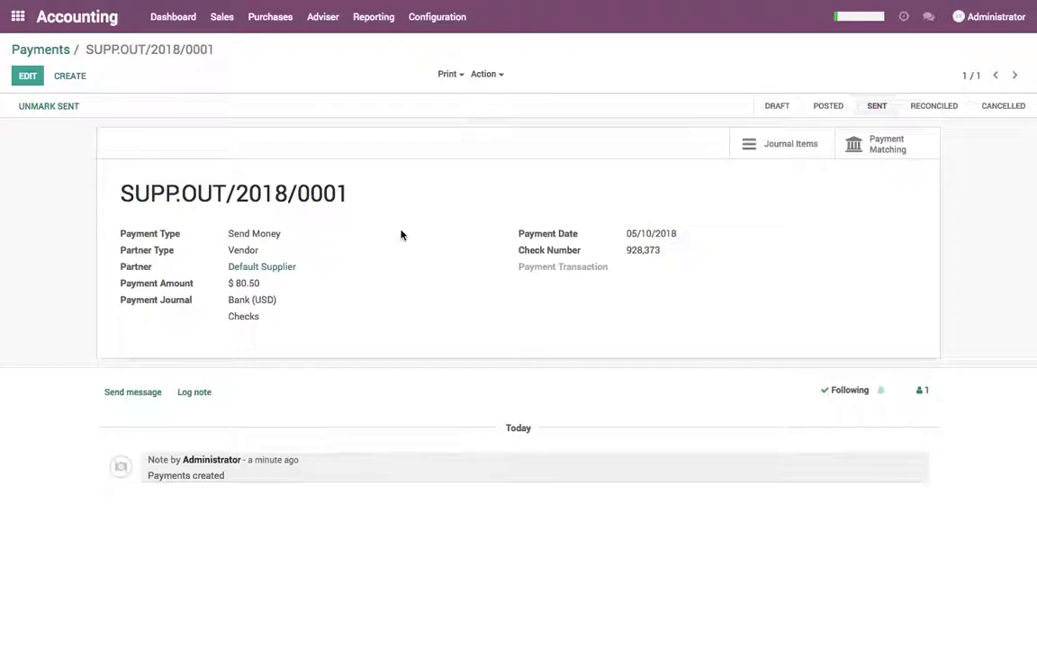
Step: Examine the check layout options and the top and left margin settings for supplier payments in the accounting settings
{"action": "left_click", "coordinate": [438, 18]}
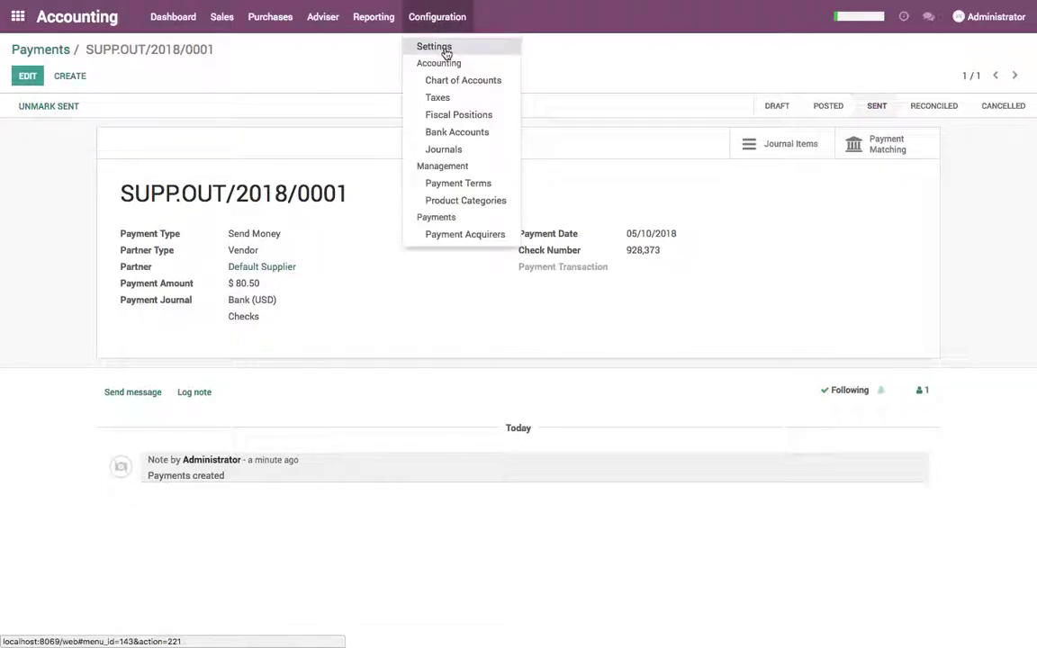
{"action": "left_click", "coordinate": [447, 46]}
{"action": "scroll", "coordinate": [430, 392], "scroll_direction": "down", "scroll_amount": 10}
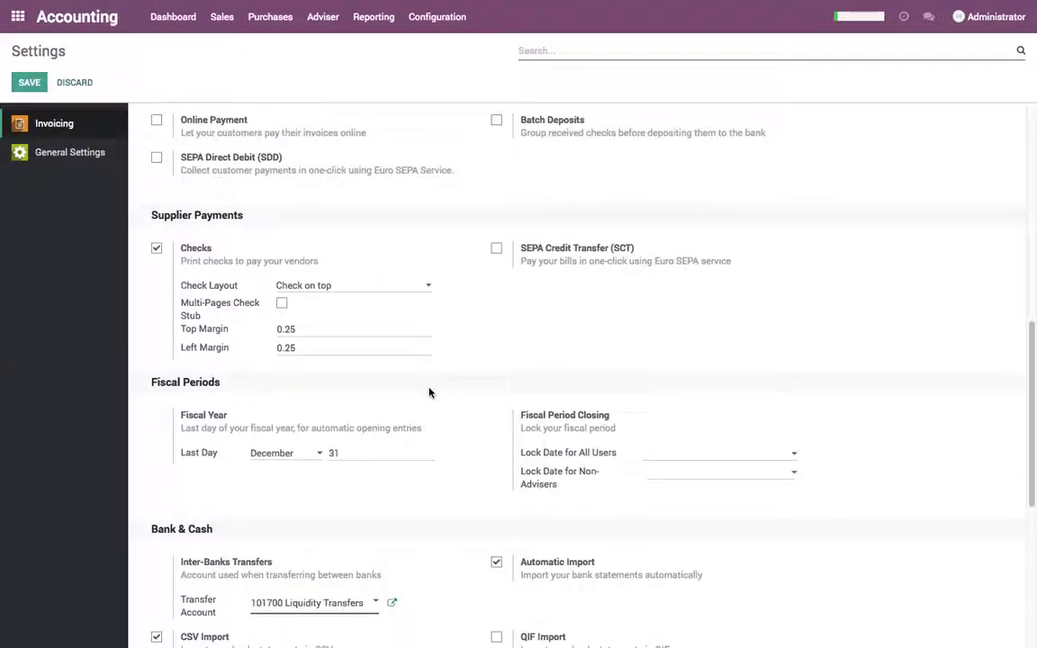
{"action": "left_click", "coordinate": [328, 289]}
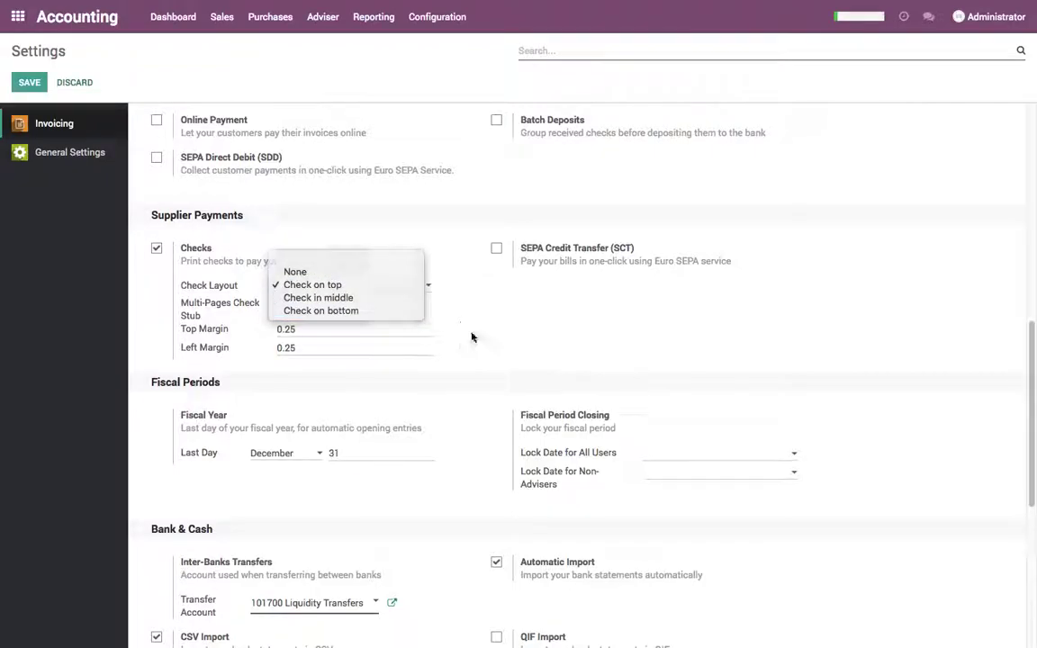
{"action": "left_click", "coordinate": [212, 321]}
{"action": "left_click", "coordinate": [302, 330]}
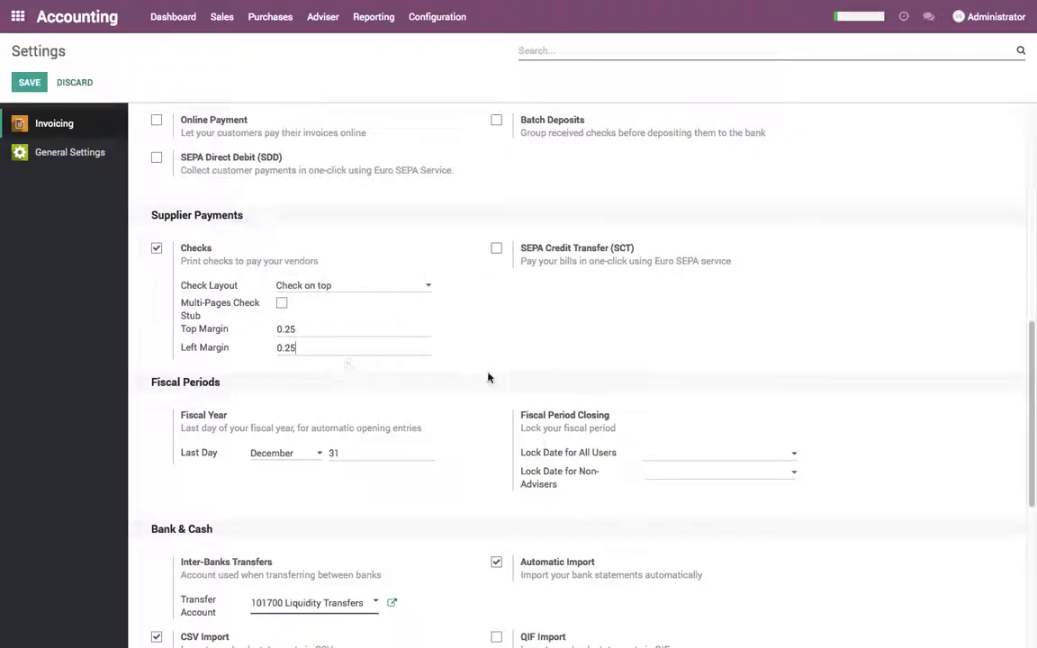
{"action": "scroll", "coordinate": [488, 378], "scroll_direction": "up", "scroll_amount": 10}
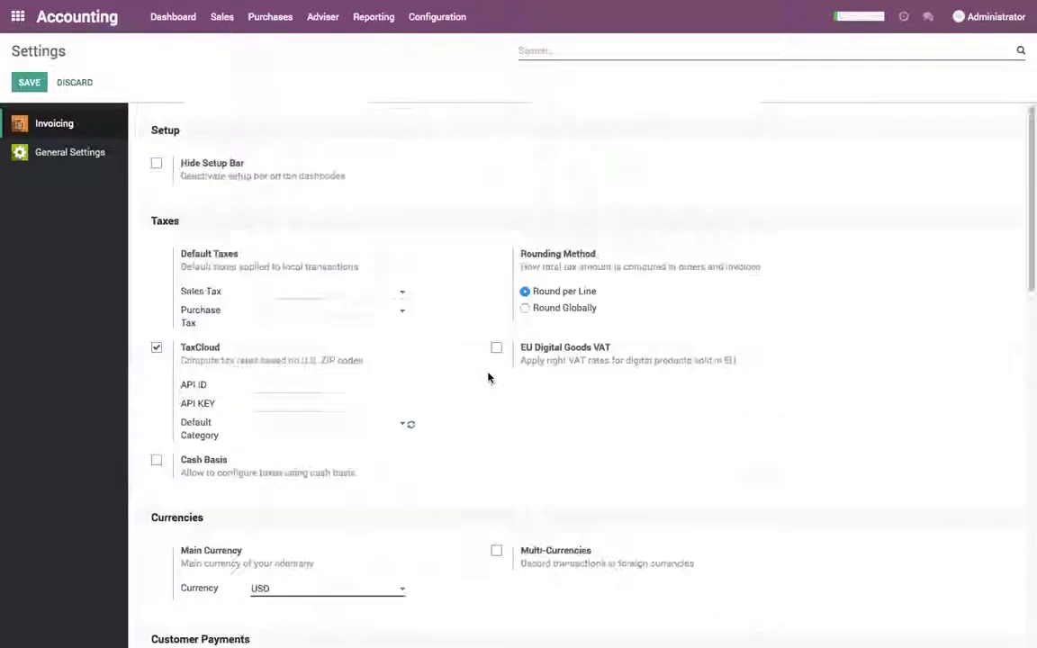
Step: Open the Bank journal for editing and display its advanced settings
{"action": "left_click", "coordinate": [438, 17]}
{"action": "left_click", "coordinate": [445, 149]}
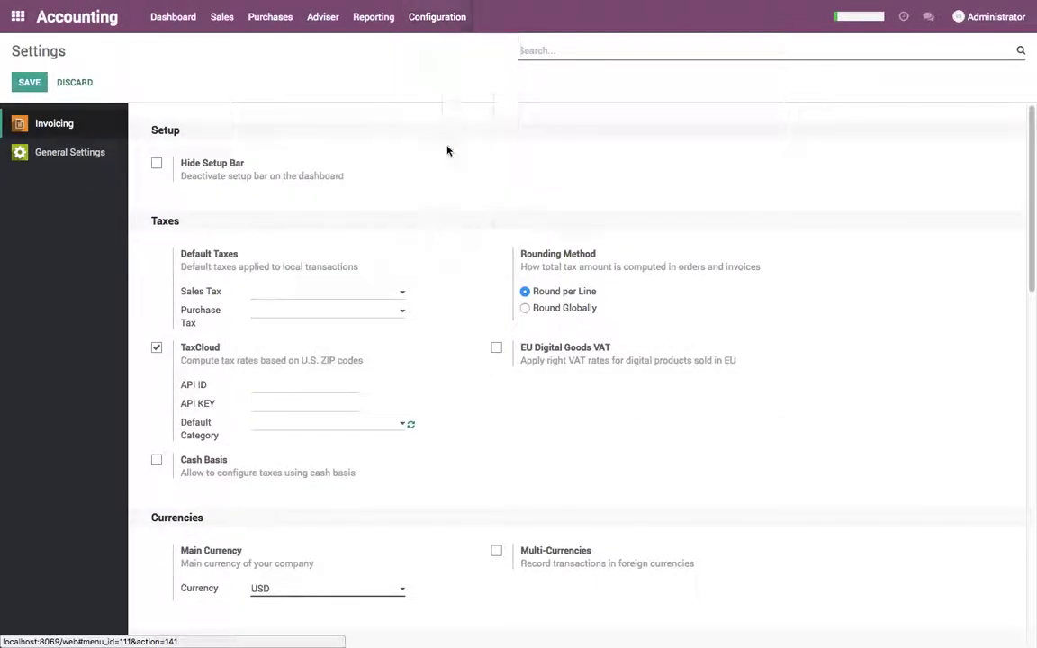
{"action": "left_click", "coordinate": [89, 246]}
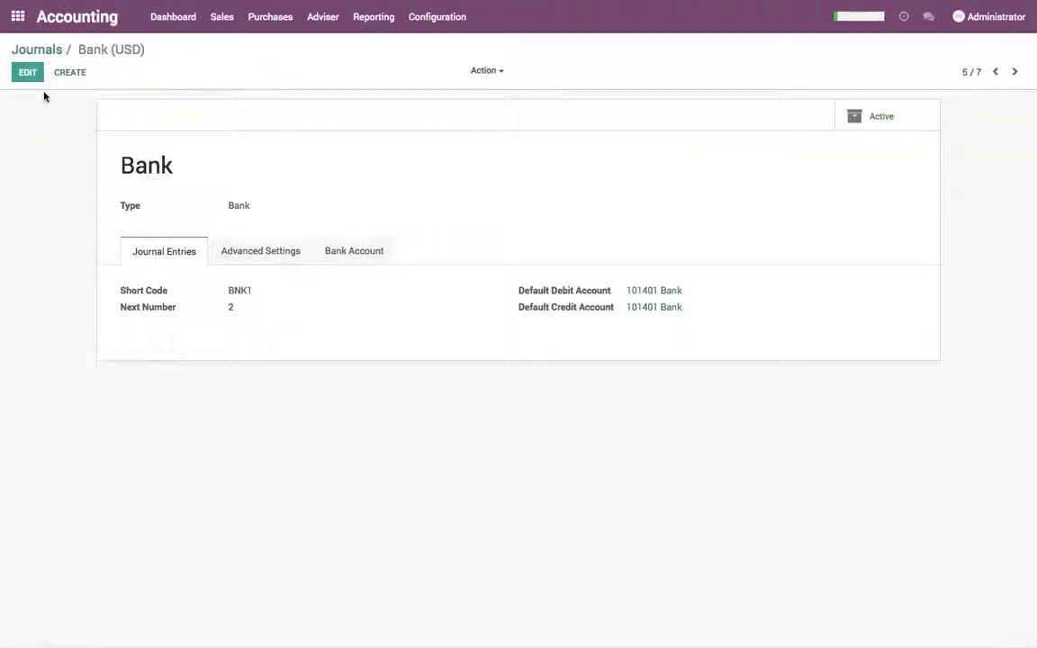
{"action": "left_click", "coordinate": [32, 78]}
{"action": "left_click", "coordinate": [262, 274]}
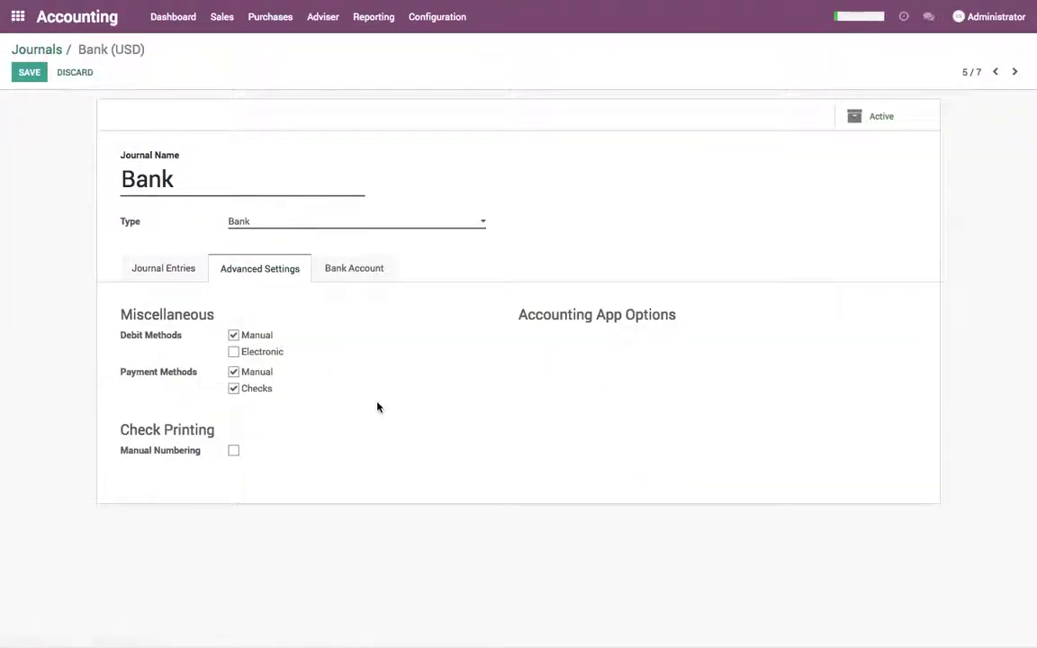
Step: Enable manual check numbering on the Bank journal with next check number 300901 and save it
{"action": "left_click", "coordinate": [234, 389]}
{"action": "left_click", "coordinate": [234, 390]}
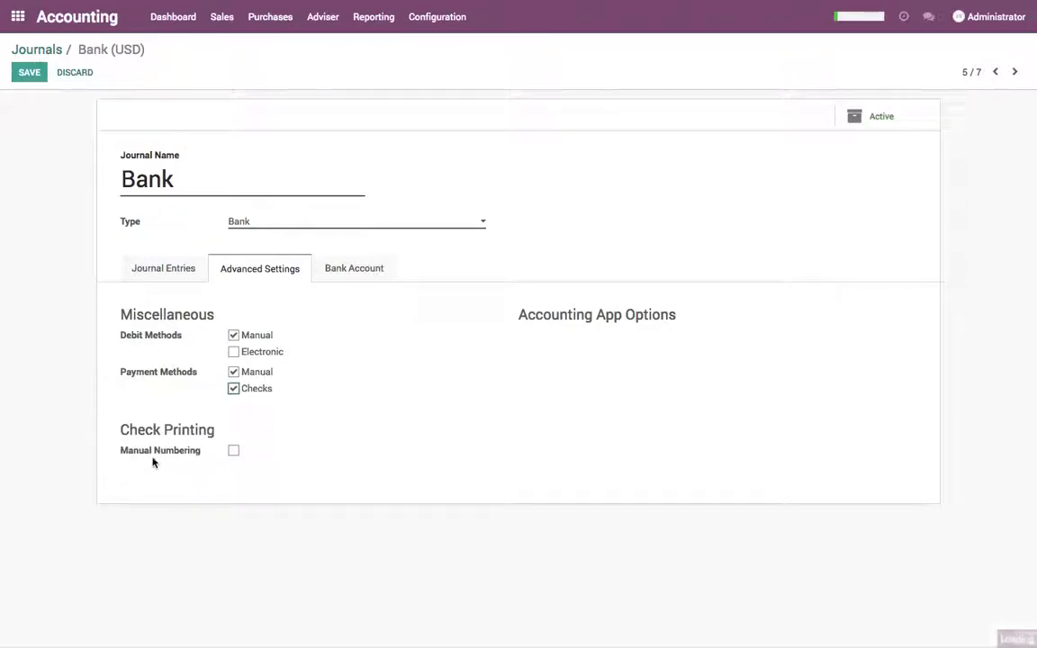
{"action": "left_click", "coordinate": [233, 451]}
{"action": "left_click_drag", "start_coordinate": [267, 469], "coordinate": [156, 467]}
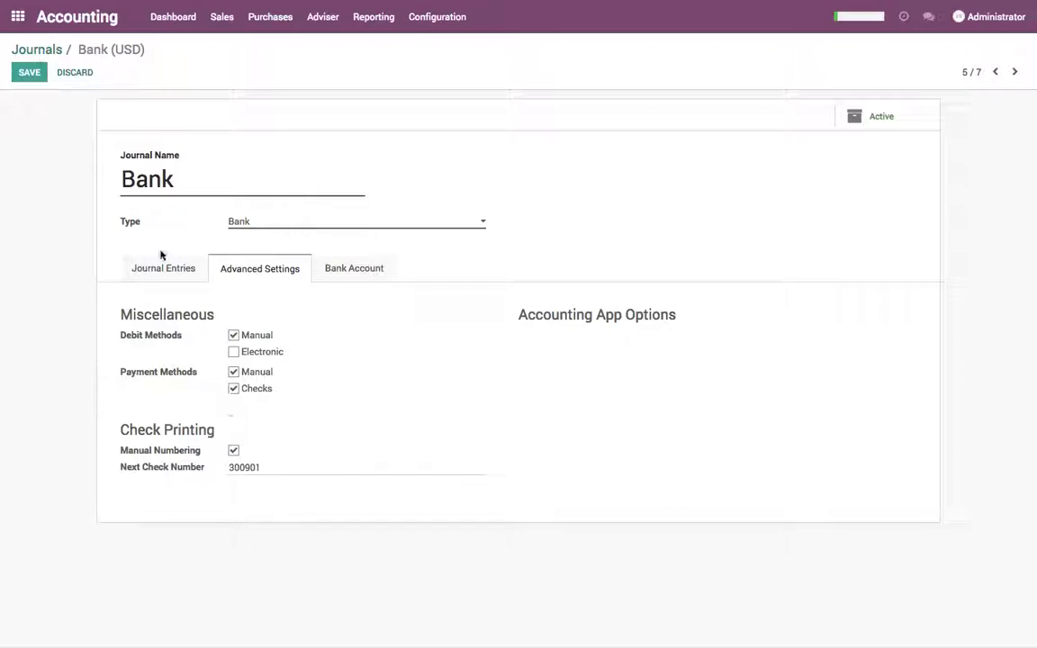
{"action": "left_click", "coordinate": [29, 76]}
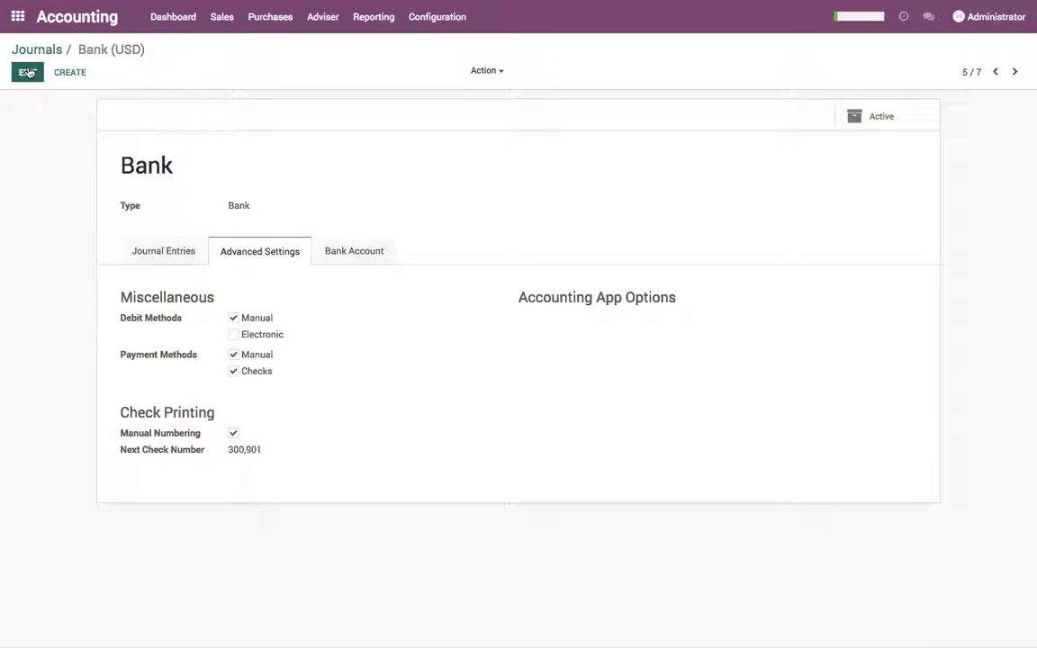
{"action": "left_click", "coordinate": [28, 73]}
{"action": "left_click", "coordinate": [247, 468]}
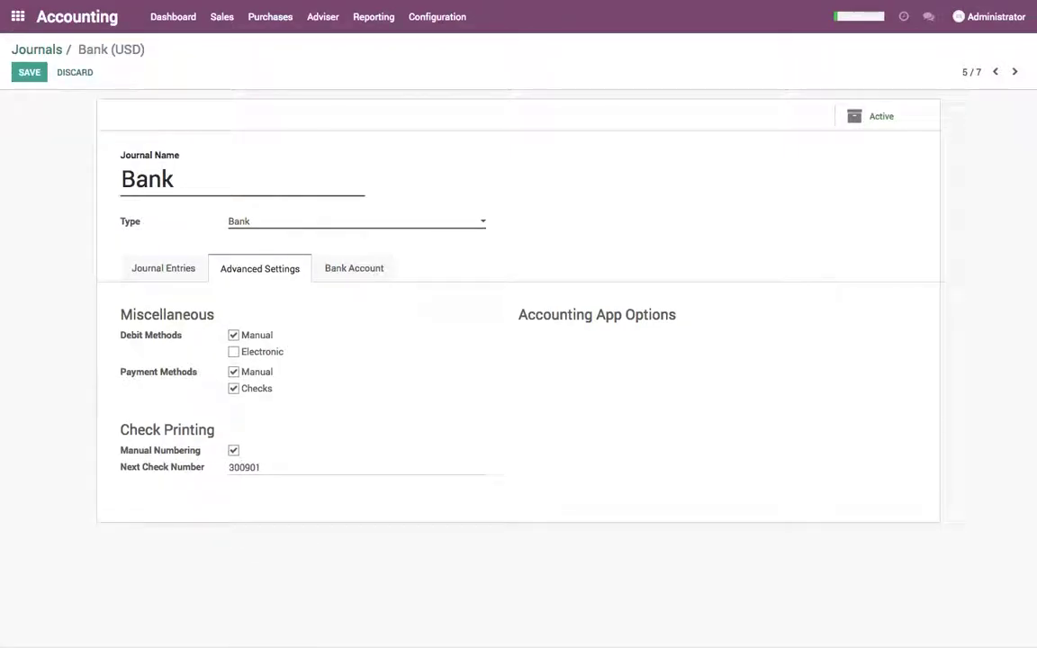
{"action": "left_click", "coordinate": [32, 73]}
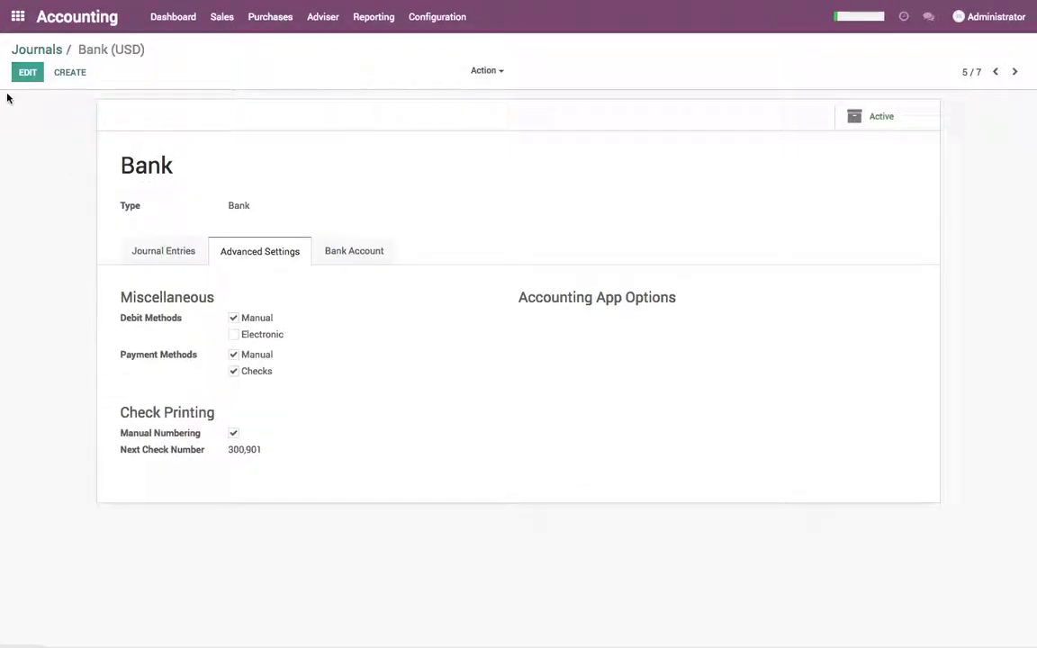
Step: Create a new vendor bill with Default Supplier as the vendor
{"action": "left_click", "coordinate": [270, 16]}
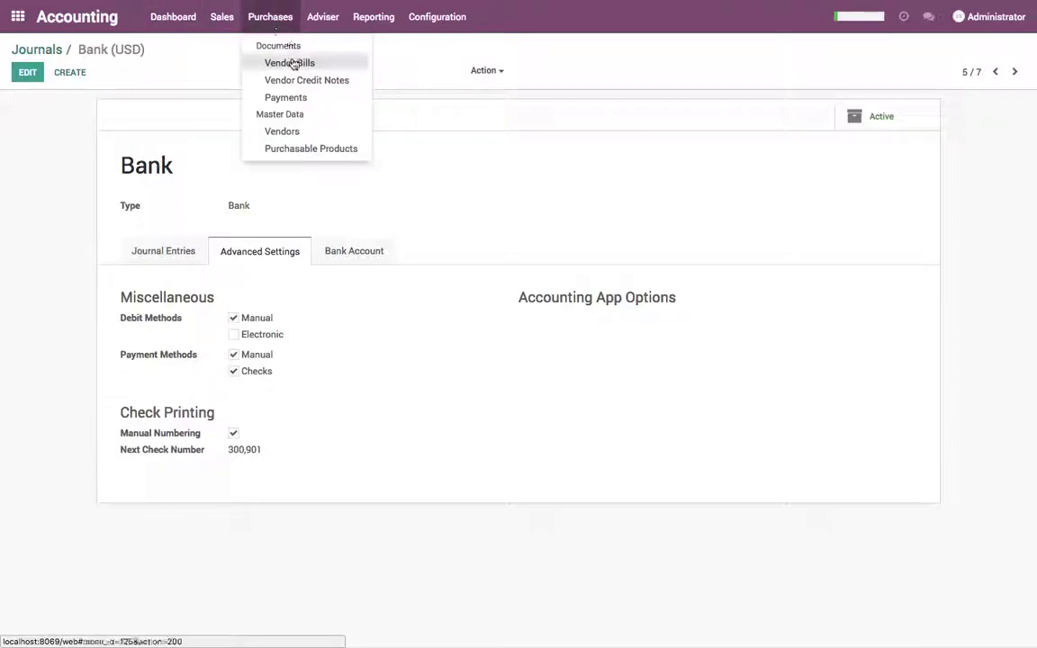
{"action": "left_click", "coordinate": [271, 61]}
{"action": "left_click", "coordinate": [34, 77]}
{"action": "left_click", "coordinate": [402, 185]}
{"action": "left_click", "coordinate": [397, 208]}
Step: Add a Material line with quantity 4, unit price 60 and Tax 15.00%, and validate the bill
{"action": "left_click", "coordinate": [162, 295]}
{"action": "left_click", "coordinate": [169, 299]}
{"action": "left_click", "coordinate": [181, 317]}
{"action": "key", "text": "Tab"}
{"action": "key", "text": "Tab"}
{"action": "key", "text": "Tab"}
{"action": "type", "text": "4"}
{"action": "key", "text": "Tab"}
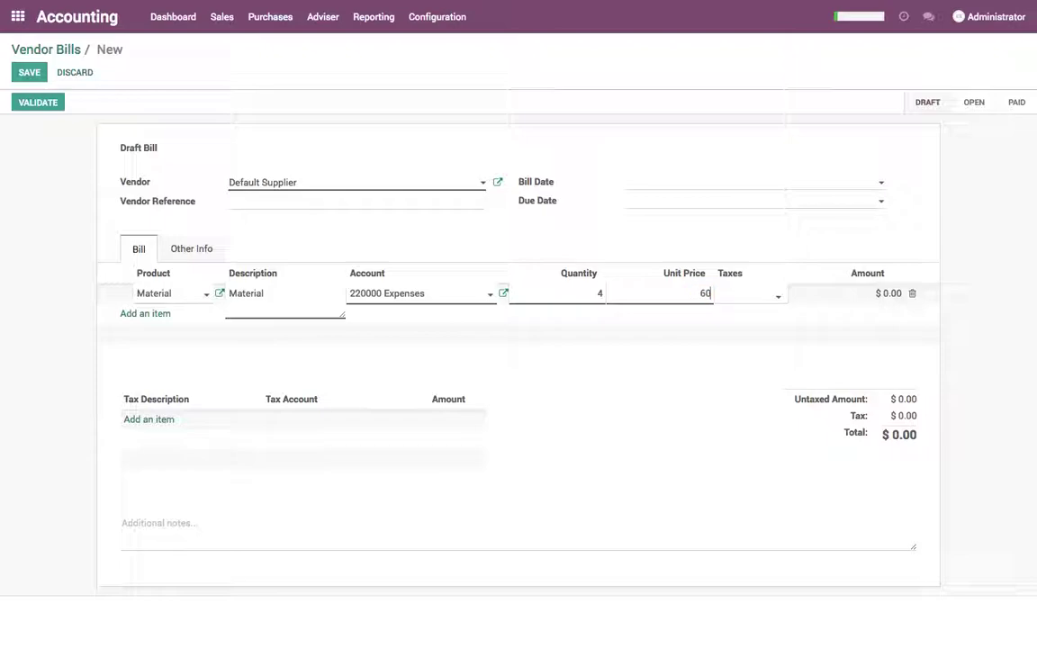
{"action": "key", "text": "Tab"}
{"action": "key", "text": "Return"}
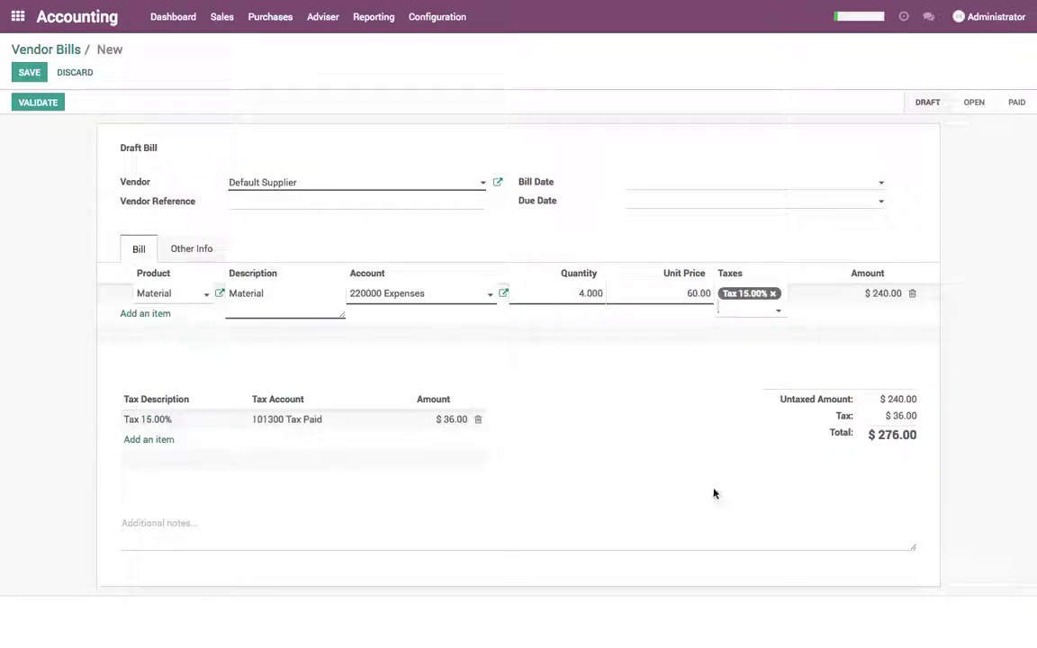
{"action": "left_click", "coordinate": [713, 493]}
{"action": "left_click", "coordinate": [29, 71]}
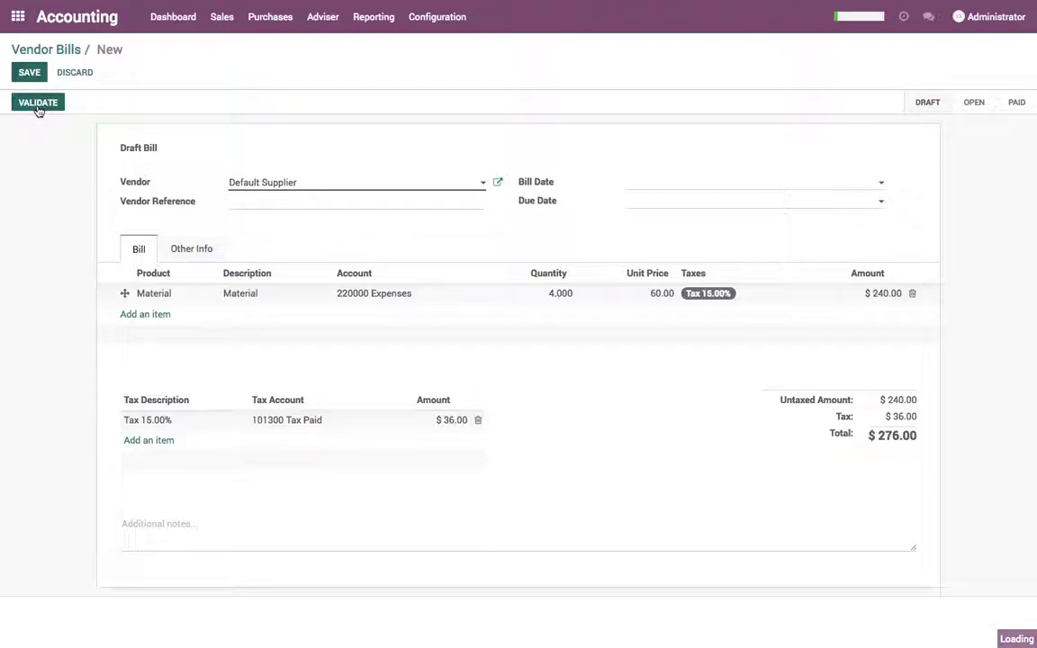
{"action": "left_click", "coordinate": [37, 107]}
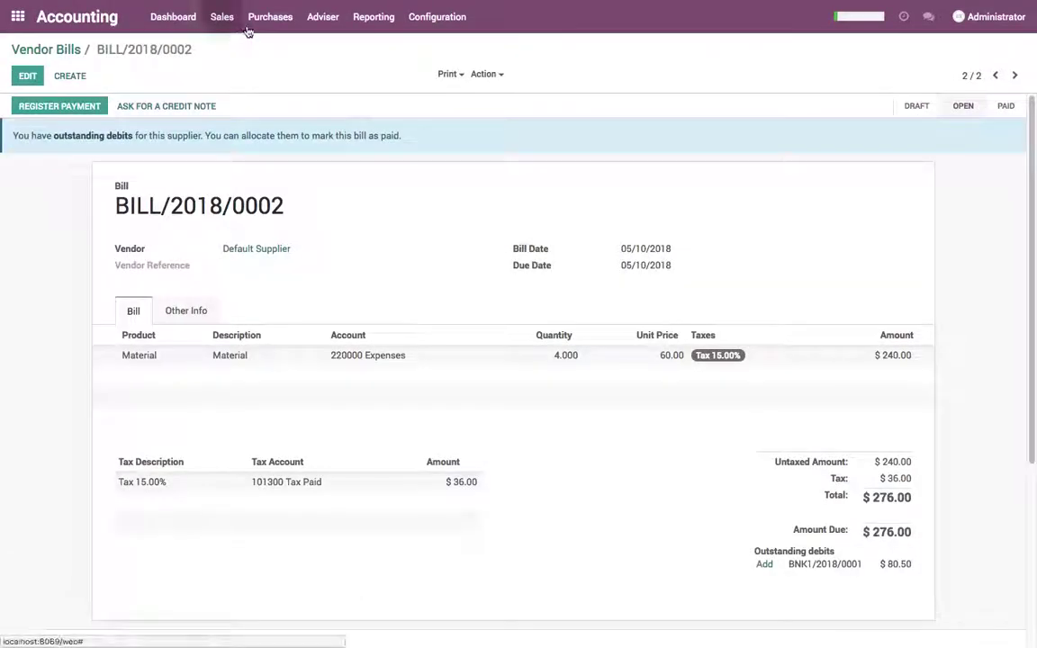
Step: Review the validated bill, inspect BILL/2018/0001 and return to the vendor bills list
{"action": "scroll", "coordinate": [566, 409], "scroll_direction": "down", "scroll_amount": 3}
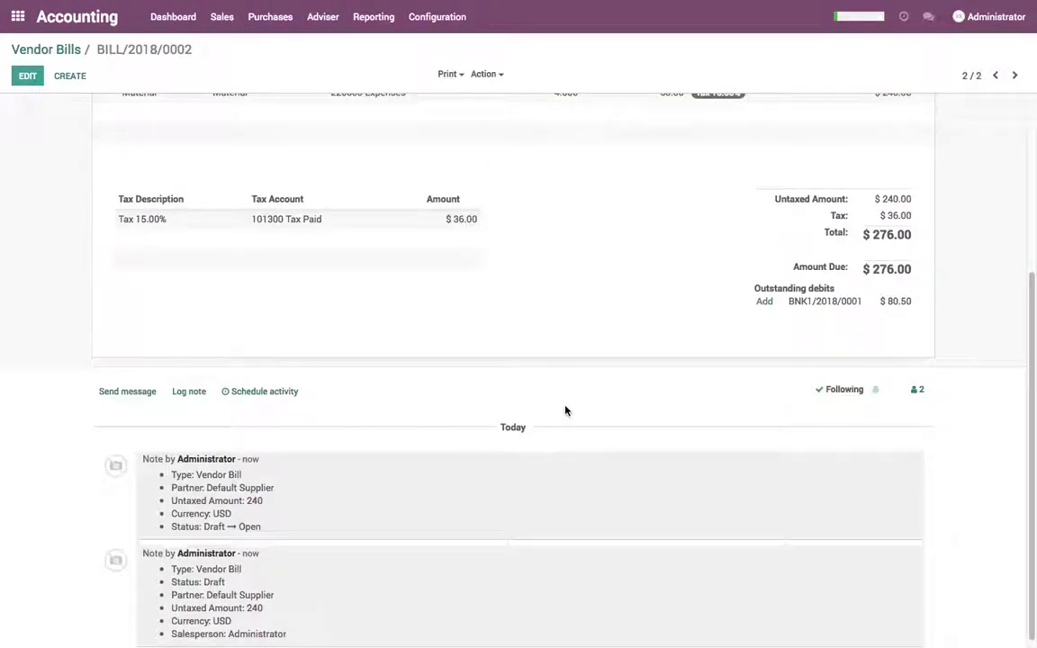
{"action": "scroll", "coordinate": [565, 409], "scroll_direction": "up", "scroll_amount": 3}
{"action": "scroll", "coordinate": [567, 411], "scroll_direction": "down", "scroll_amount": 3}
{"action": "scroll", "coordinate": [567, 412], "scroll_direction": "up", "scroll_amount": 3}
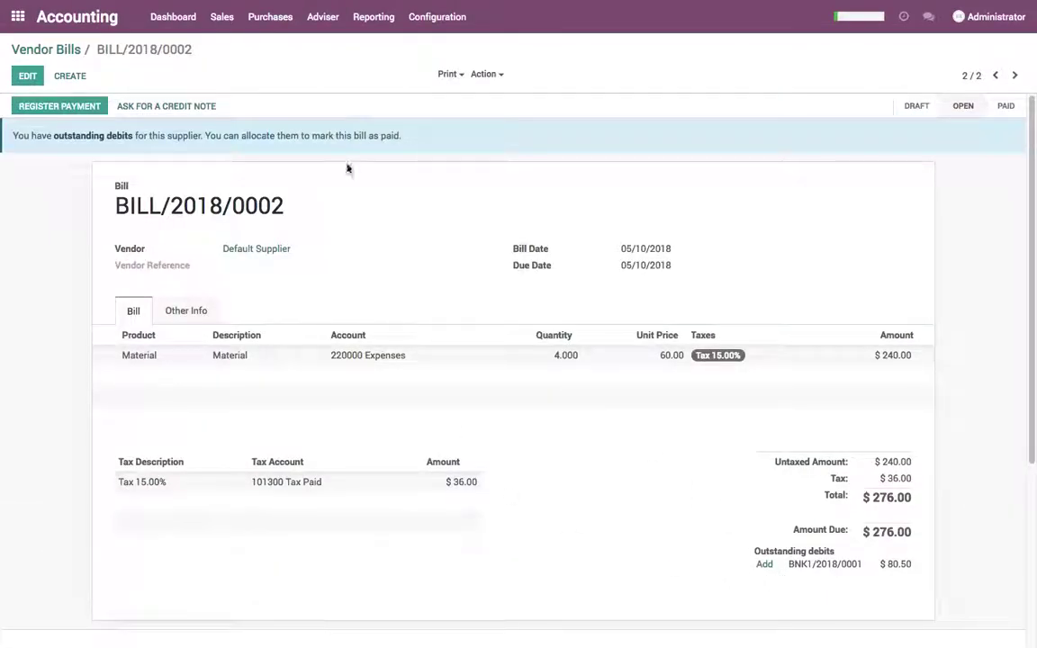
{"action": "left_click", "coordinate": [54, 51]}
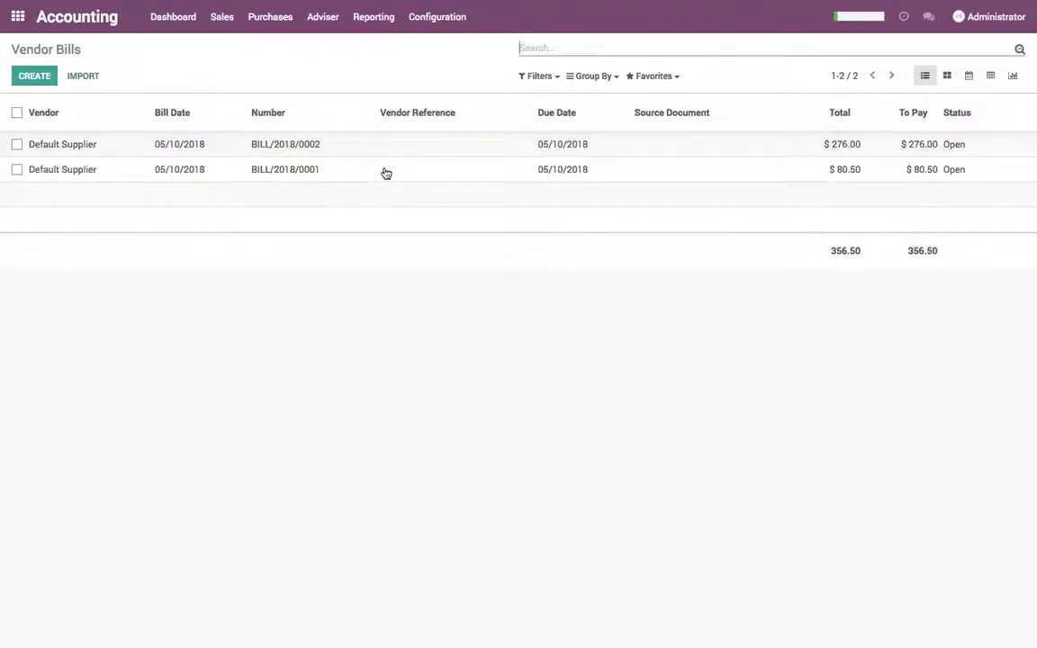
{"action": "left_click", "coordinate": [205, 172]}
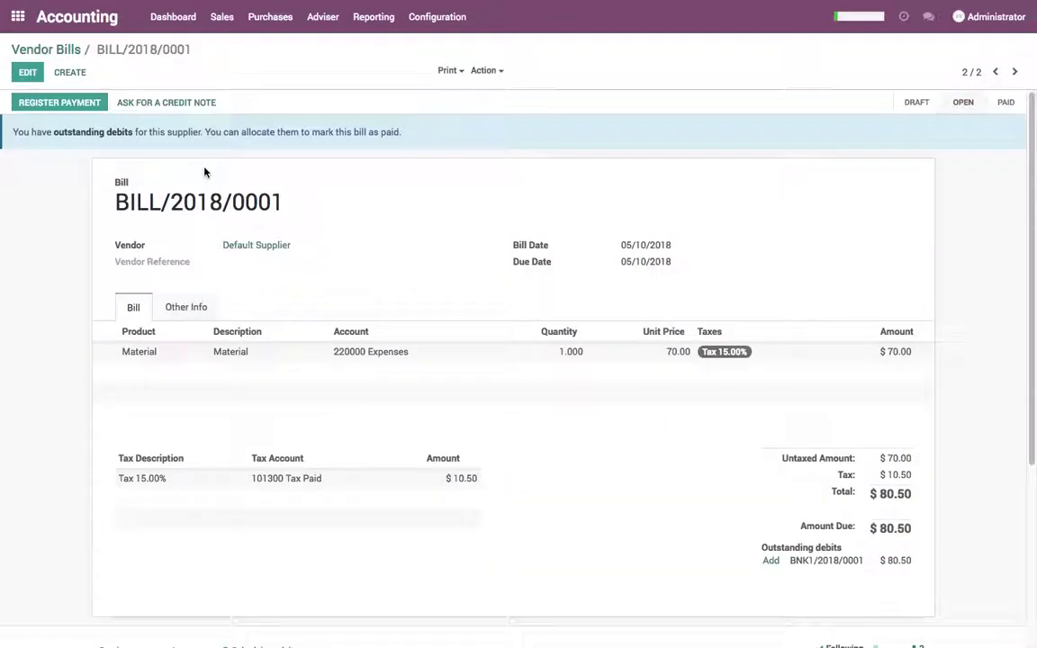
{"action": "left_click", "coordinate": [20, 50]}
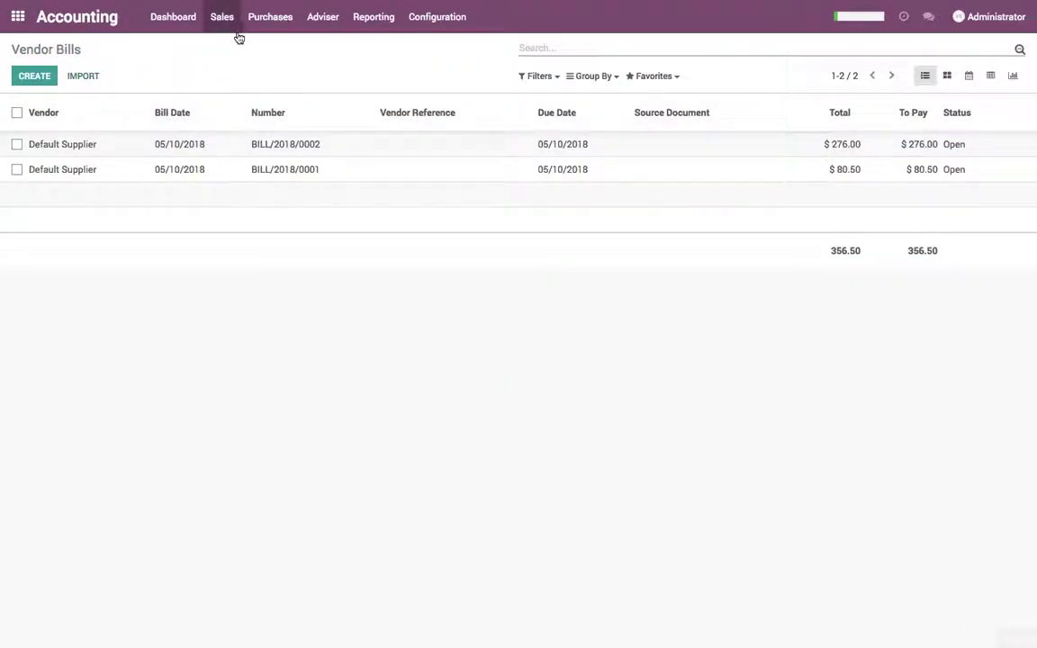
Step: Reconcile the existing vendor payment with BILL/2018/0001 through payment matching and return to the payment record
{"action": "left_click", "coordinate": [232, 27]}
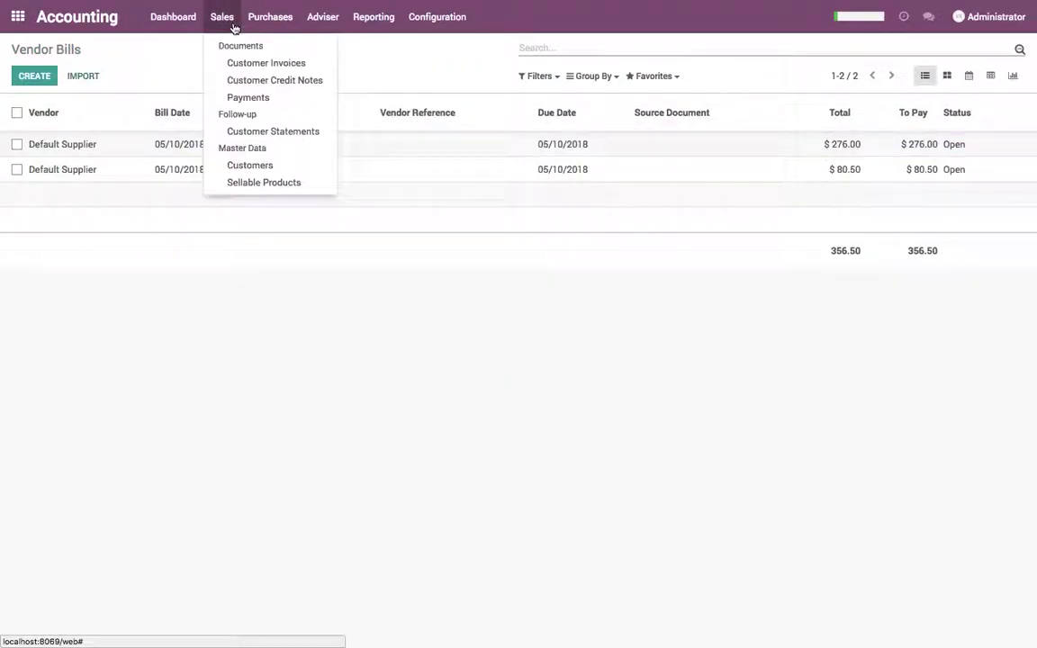
{"action": "mouse_move", "coordinate": [270, 18]}
{"action": "left_click", "coordinate": [279, 99]}
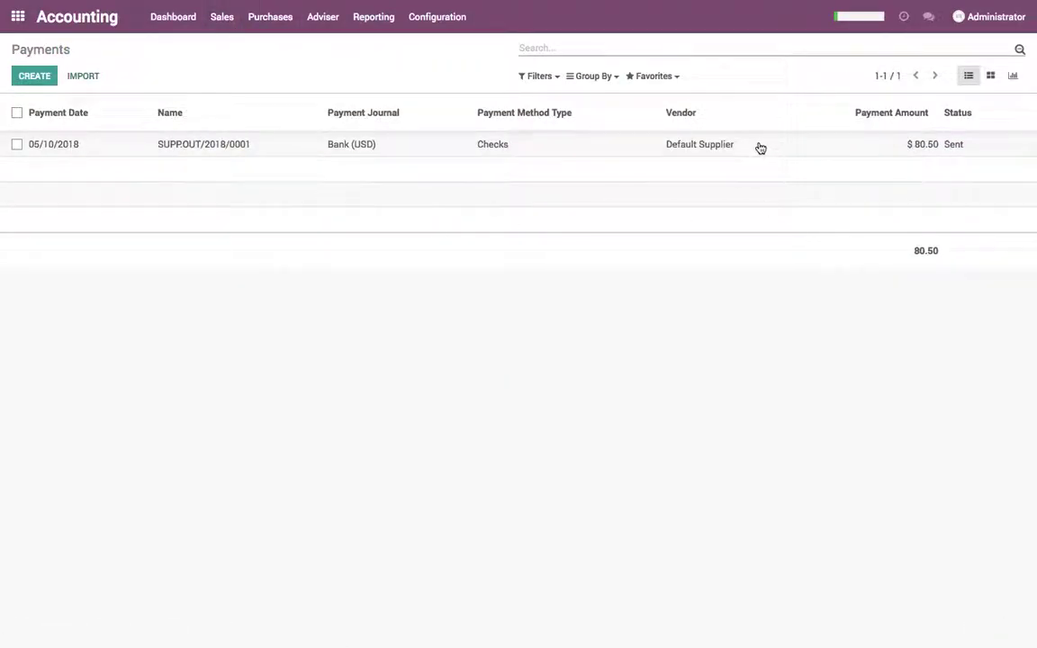
{"action": "left_click", "coordinate": [757, 145]}
{"action": "left_click", "coordinate": [887, 144]}
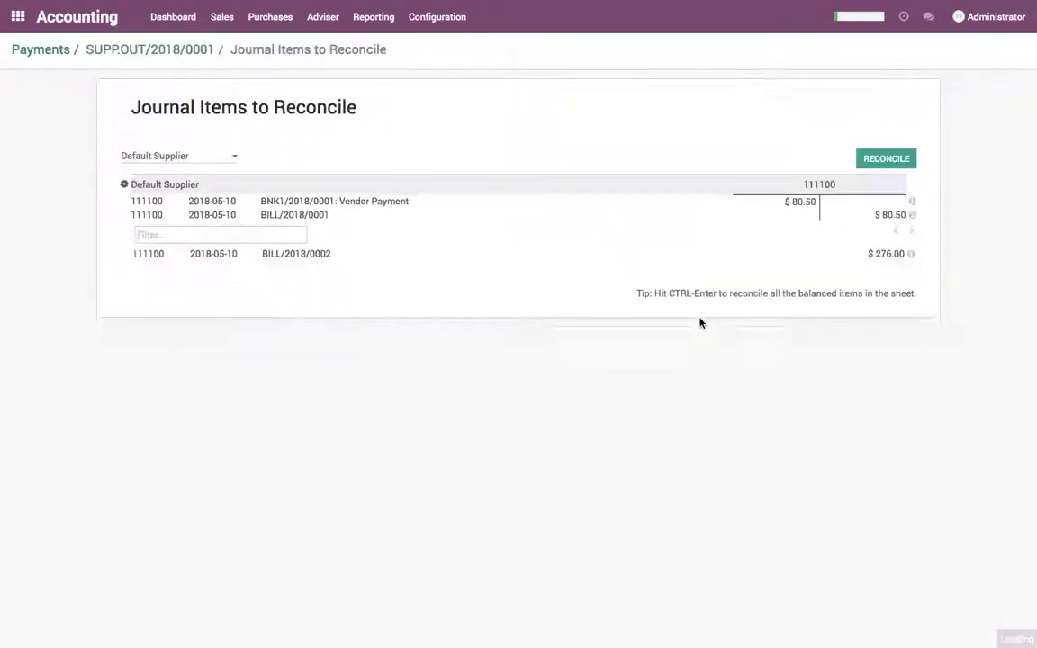
{"action": "left_click", "coordinate": [892, 159]}
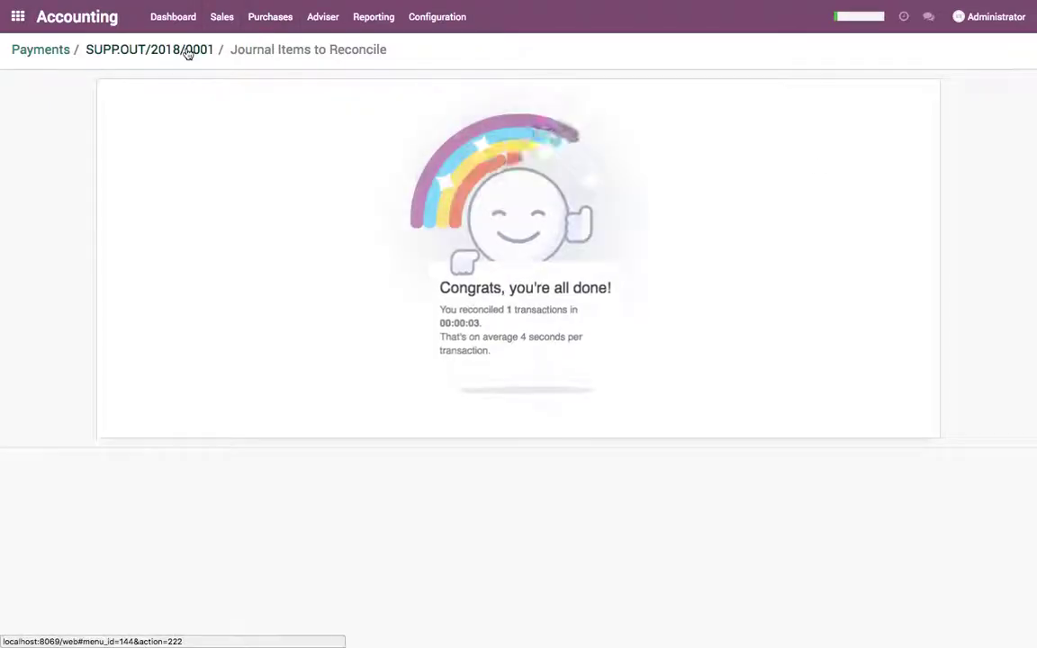
{"action": "left_click", "coordinate": [186, 50]}
Step: Create and save a $276.00 send-money payment to vendor Default Supplier from the Bank (USD) journal using Checks
{"action": "left_click", "coordinate": [68, 77]}
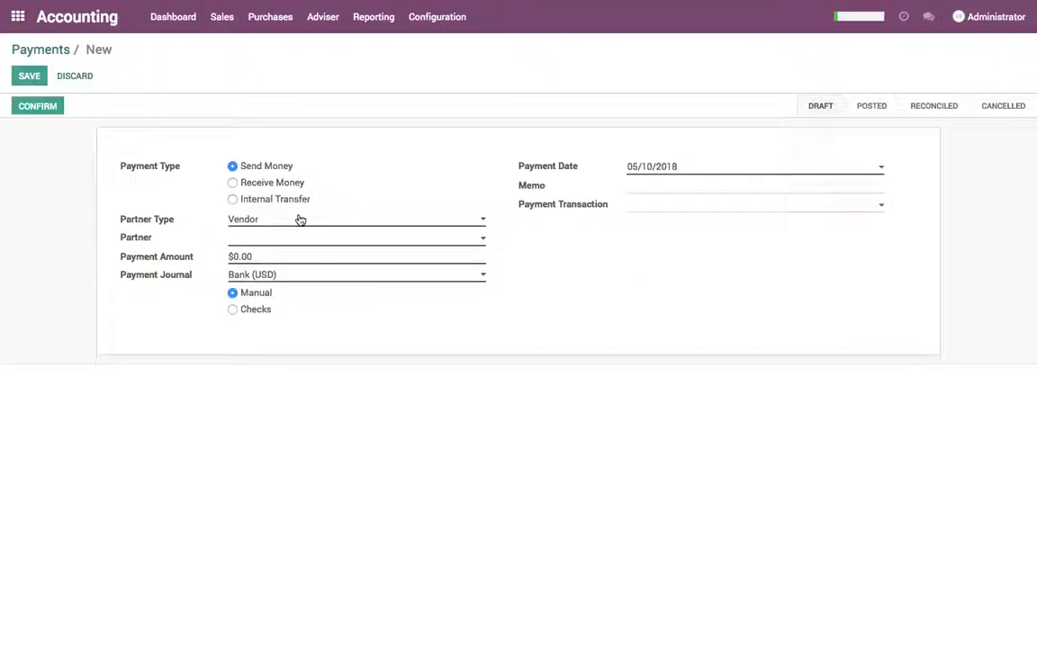
{"action": "left_click", "coordinate": [283, 225]}
{"action": "left_click", "coordinate": [284, 224]}
{"action": "left_click", "coordinate": [280, 239]}
{"action": "left_click", "coordinate": [280, 260]}
{"action": "key", "text": "Tab"}
{"action": "type", "text": "276"}
{"action": "left_click", "coordinate": [255, 310]}
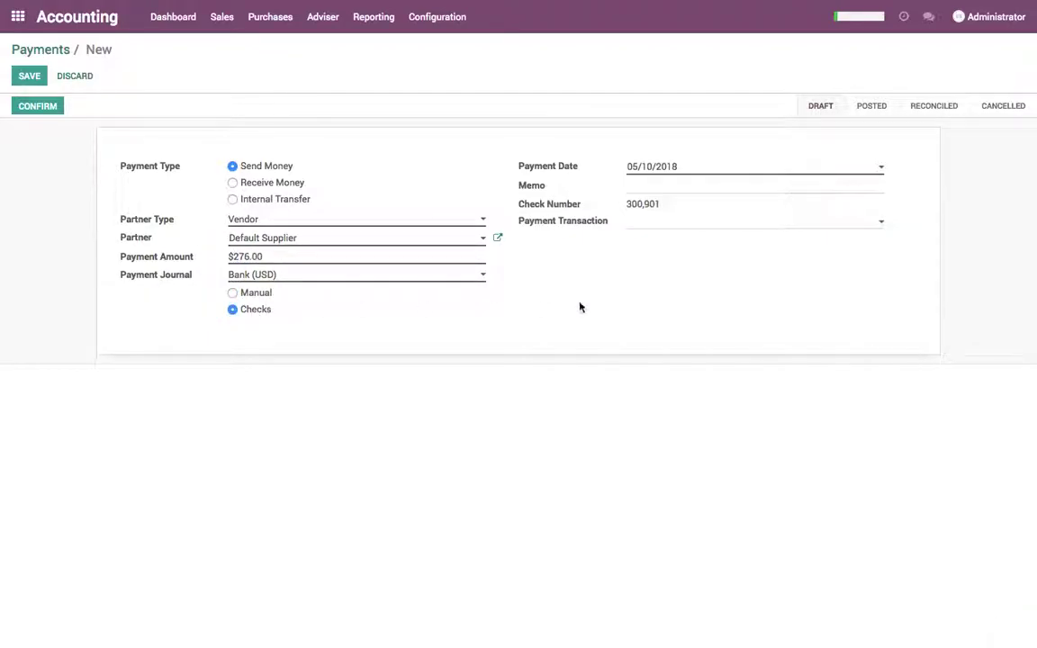
{"action": "left_click_drag", "start_coordinate": [628, 207], "coordinate": [678, 203]}
{"action": "left_click", "coordinate": [29, 76]}
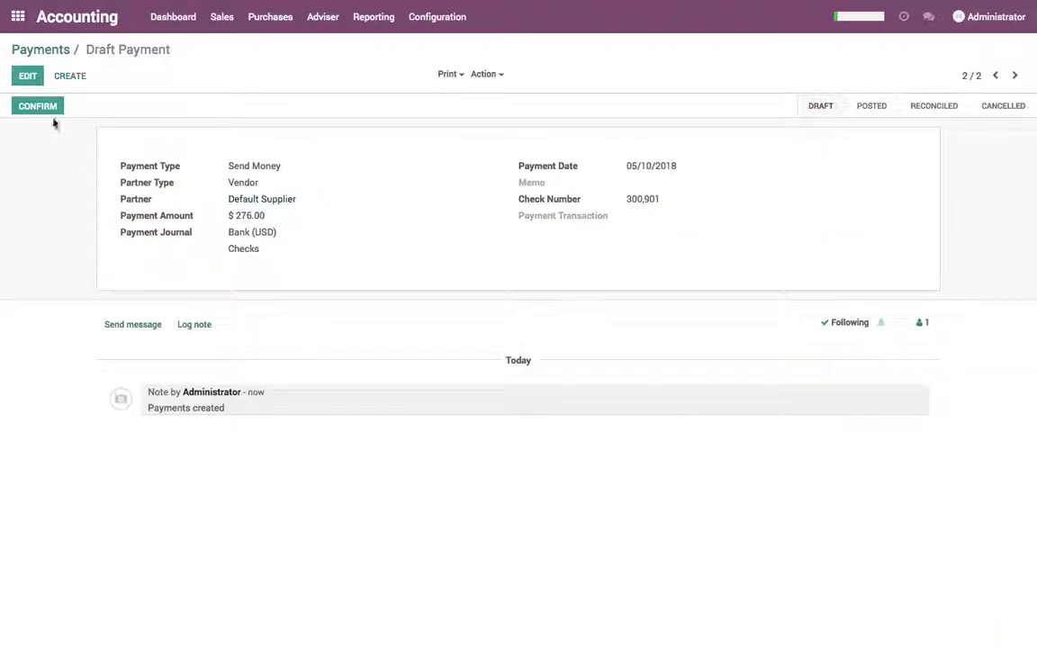
Step: Confirm the payment, print its check and inspect the check number in the downloaded PDF
{"action": "left_click", "coordinate": [51, 111]}
{"action": "left_click", "coordinate": [46, 107]}
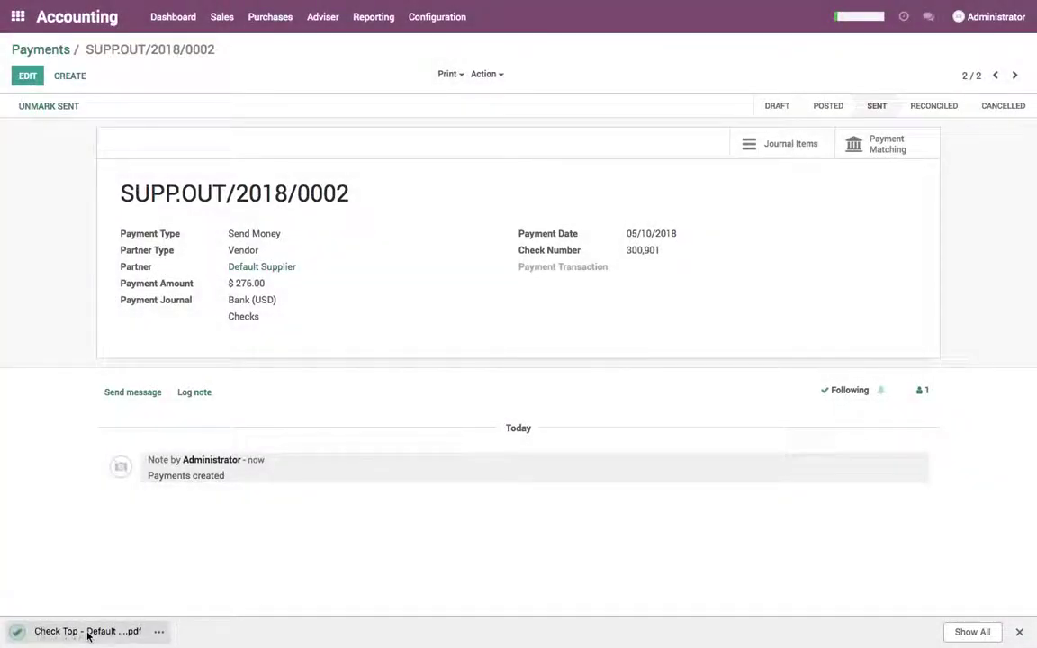
{"action": "left_click", "coordinate": [88, 632]}
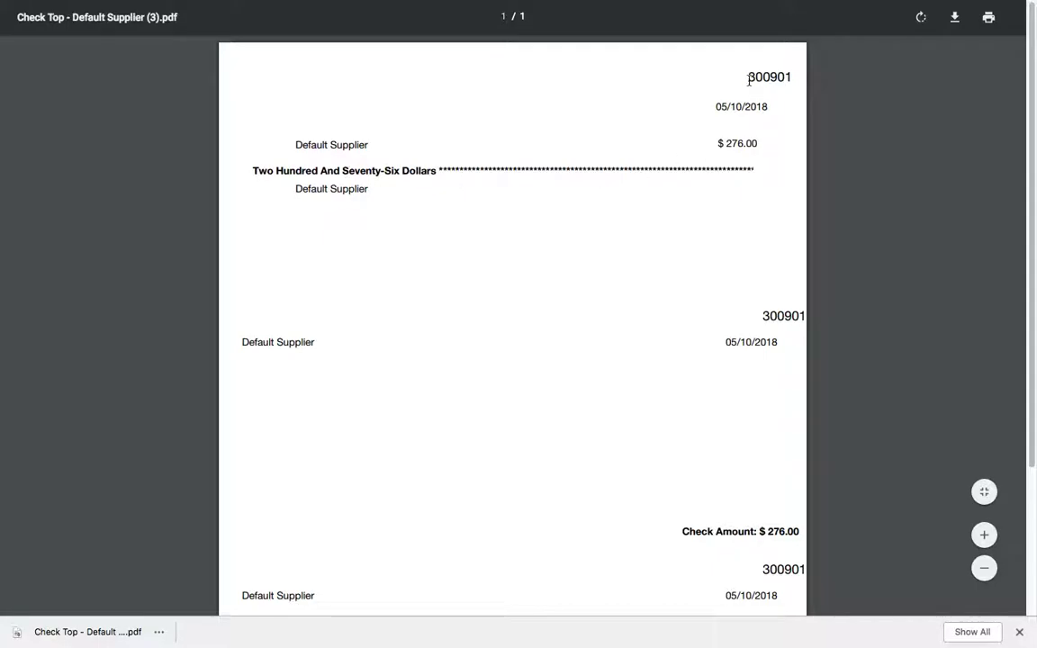
{"action": "double_click", "coordinate": [750, 79]}
{"action": "mouse_move", "coordinate": [320, 4]}
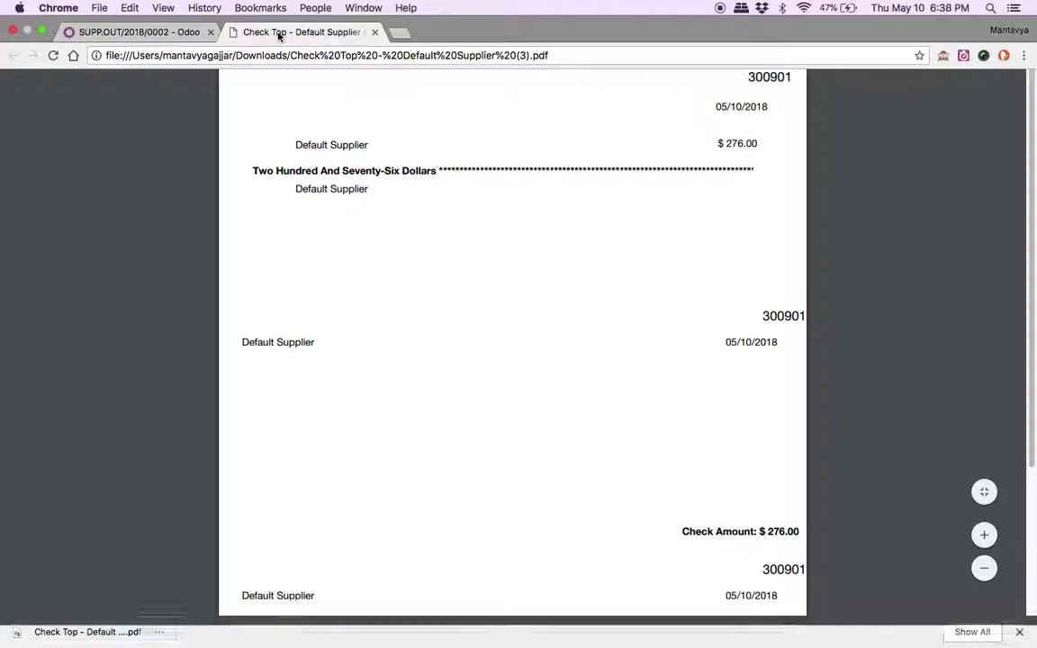
{"action": "left_click", "coordinate": [196, 36]}
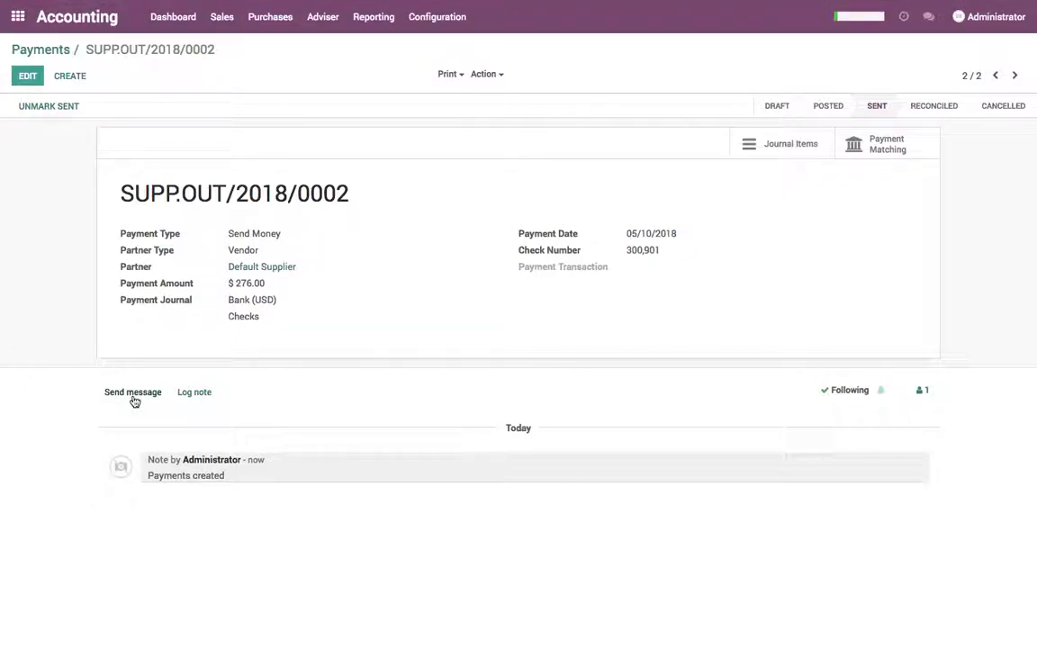
Step: Reconcile the new $276.00 payment with BILL/2018/0002 and return to the payments list
{"action": "left_click", "coordinate": [909, 152]}
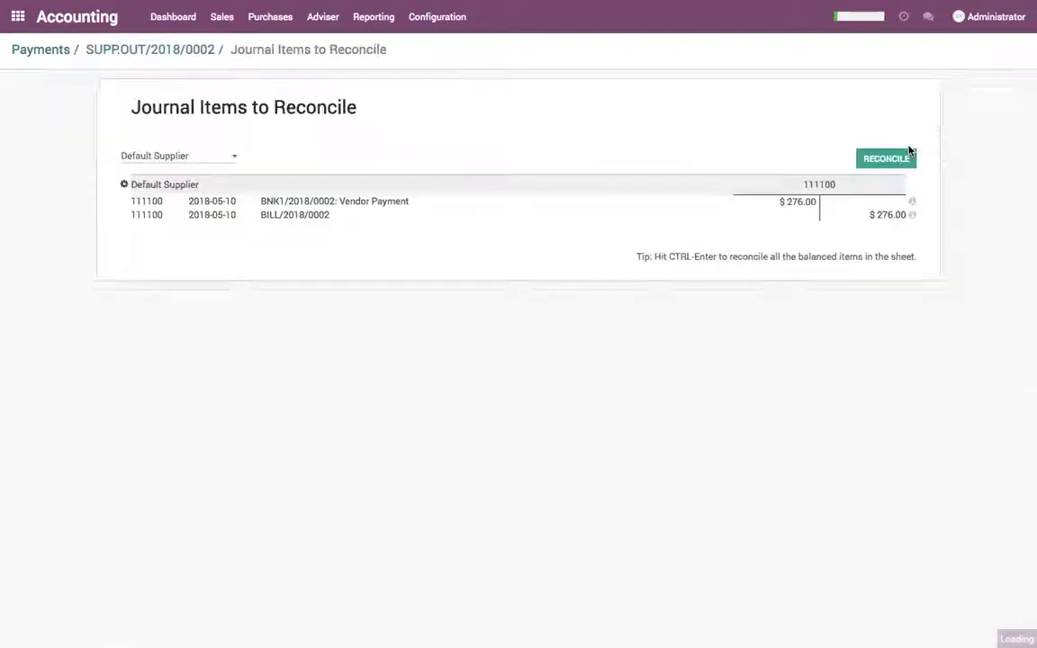
{"action": "left_click", "coordinate": [909, 151]}
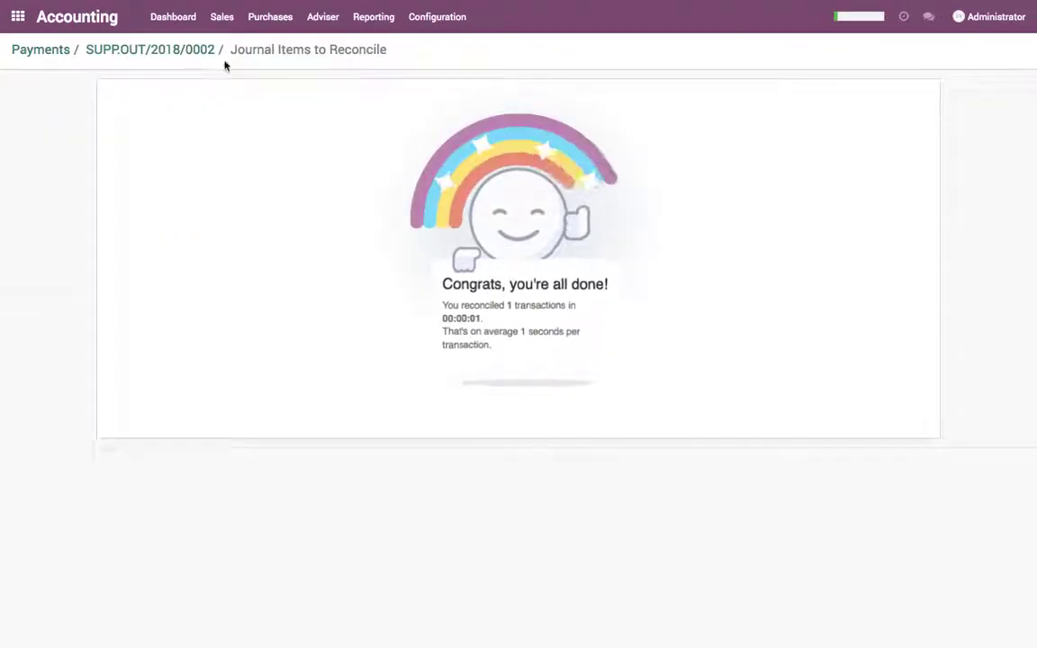
{"action": "left_click", "coordinate": [169, 50]}
{"action": "left_click", "coordinate": [39, 51]}
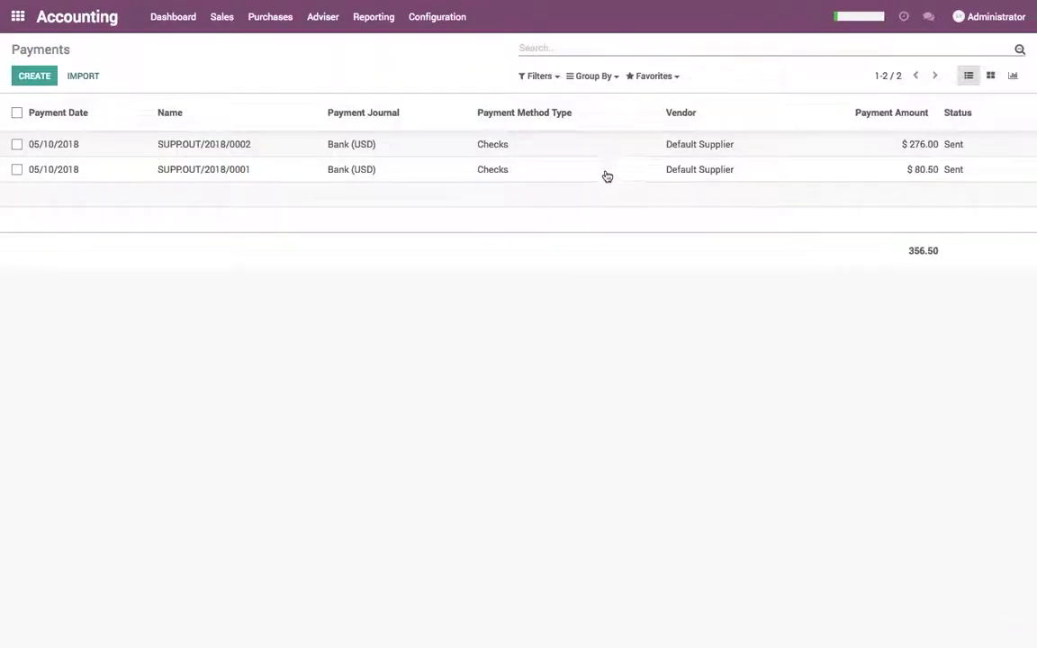